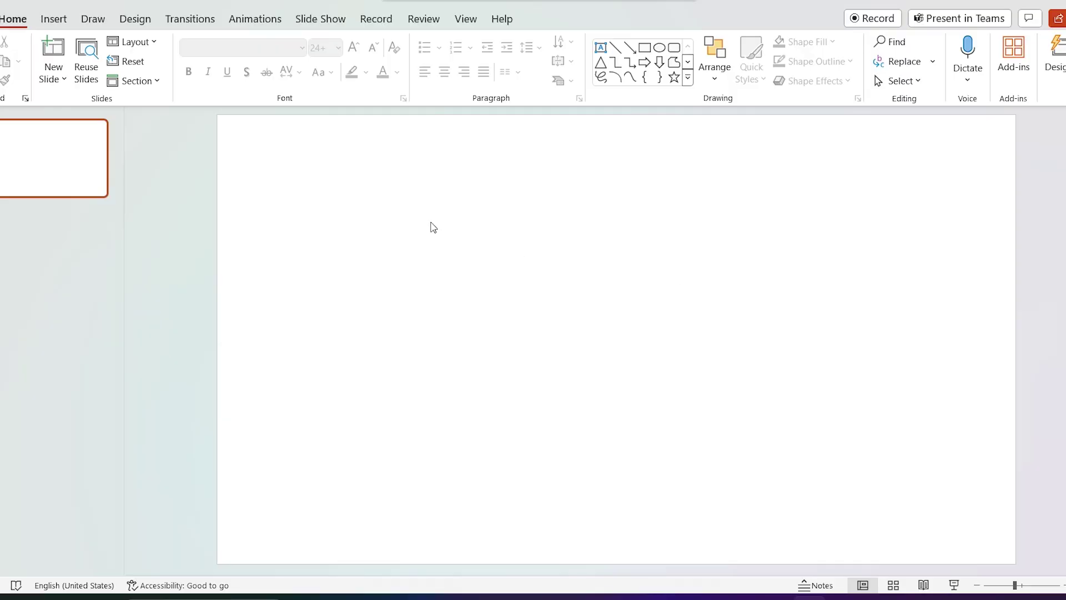
Set the slide background to a picture fill using the Colosseum photo file
right_click(433, 228)
click(534, 409)
click(953, 248)
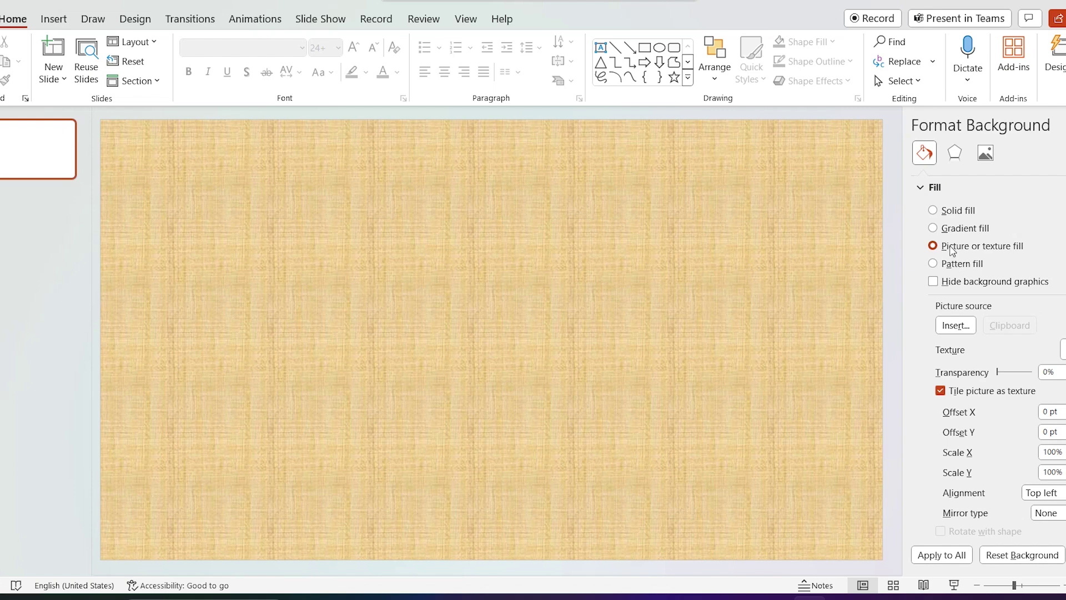
click(956, 326)
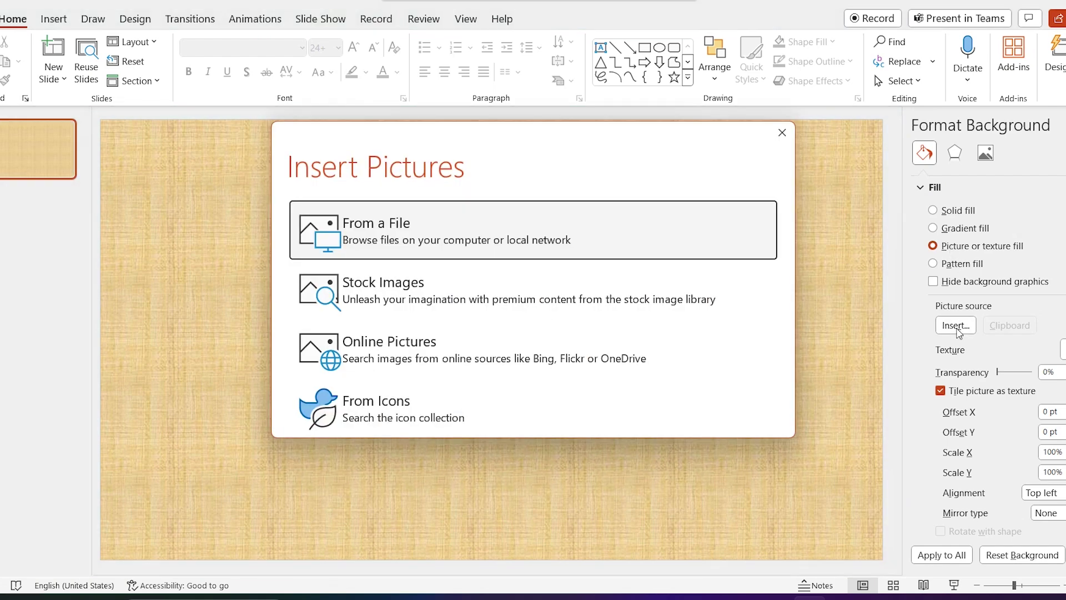
click(612, 222)
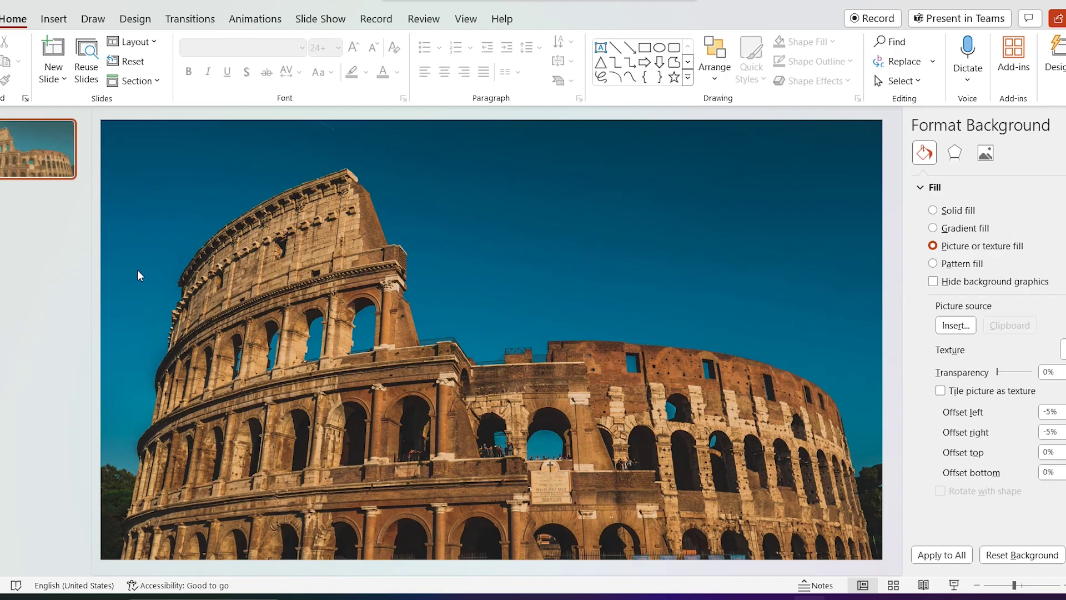
Draw a 1.7" by 7.54" pill-shaped rounded rectangle across the slide's middle, with no outline
click(54, 19)
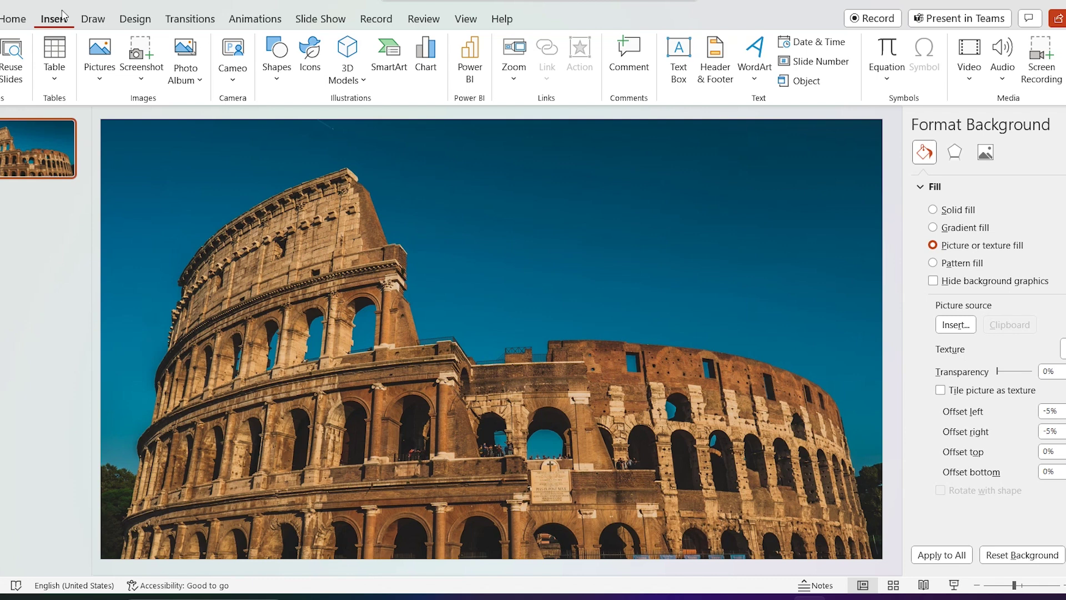
click(281, 76)
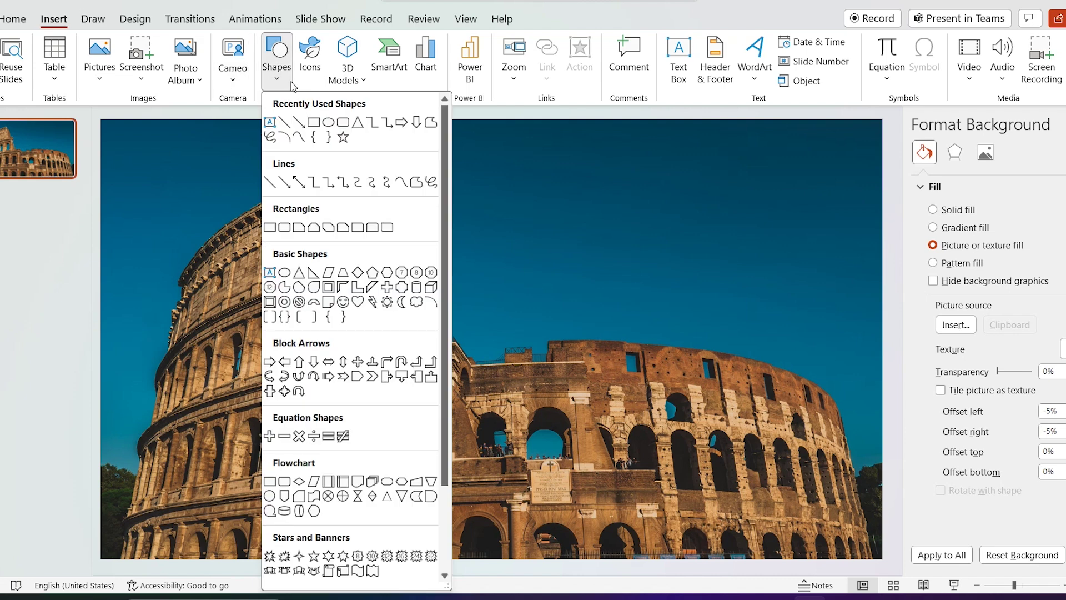
click(344, 122)
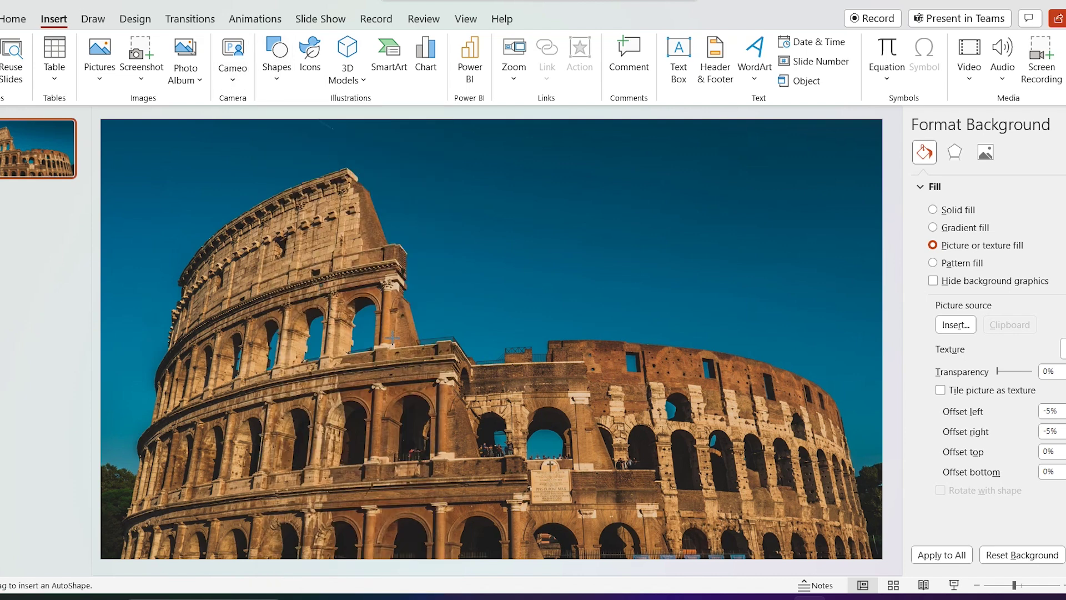
drag(319, 284, 714, 390)
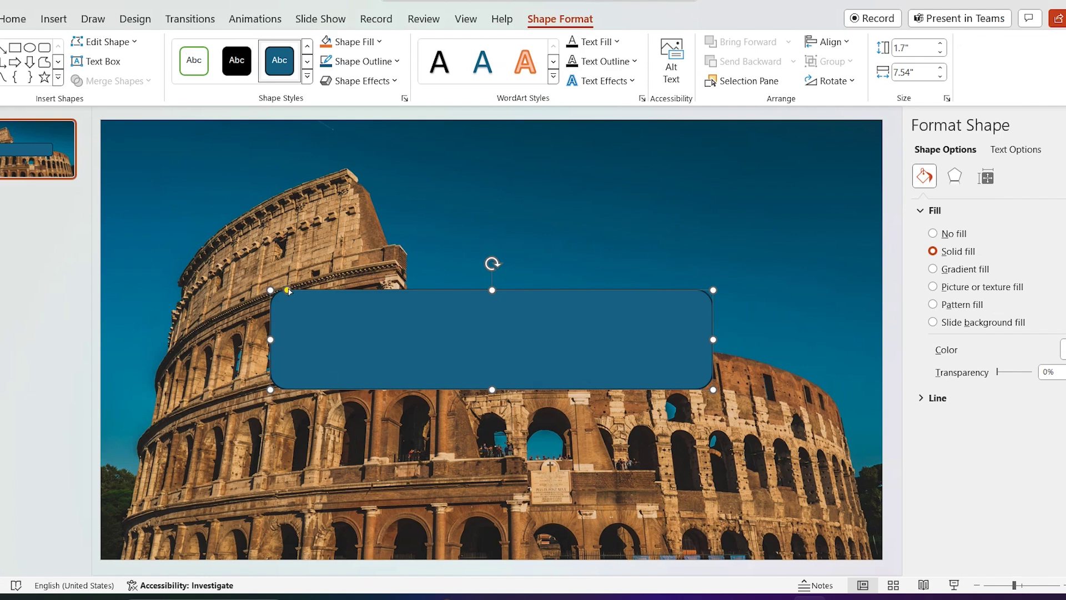
drag(288, 292, 321, 289)
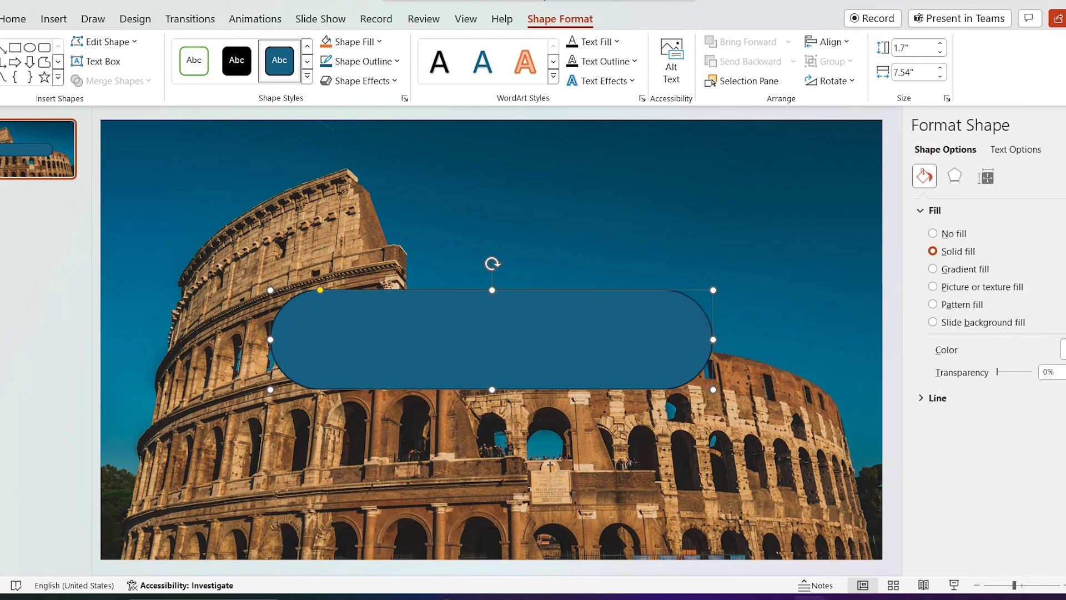
click(371, 67)
click(361, 226)
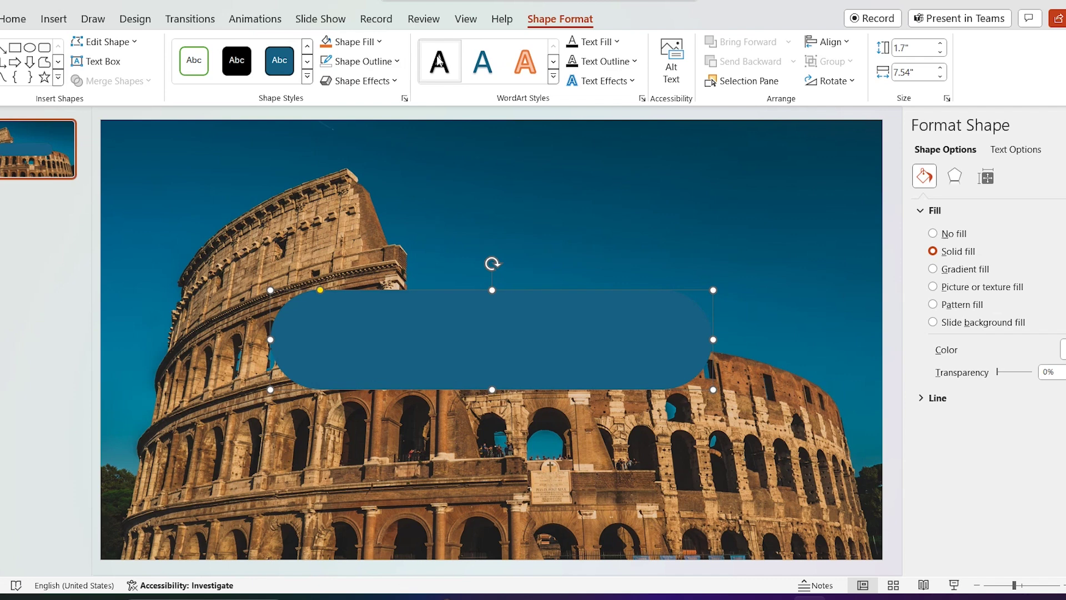
click(363, 43)
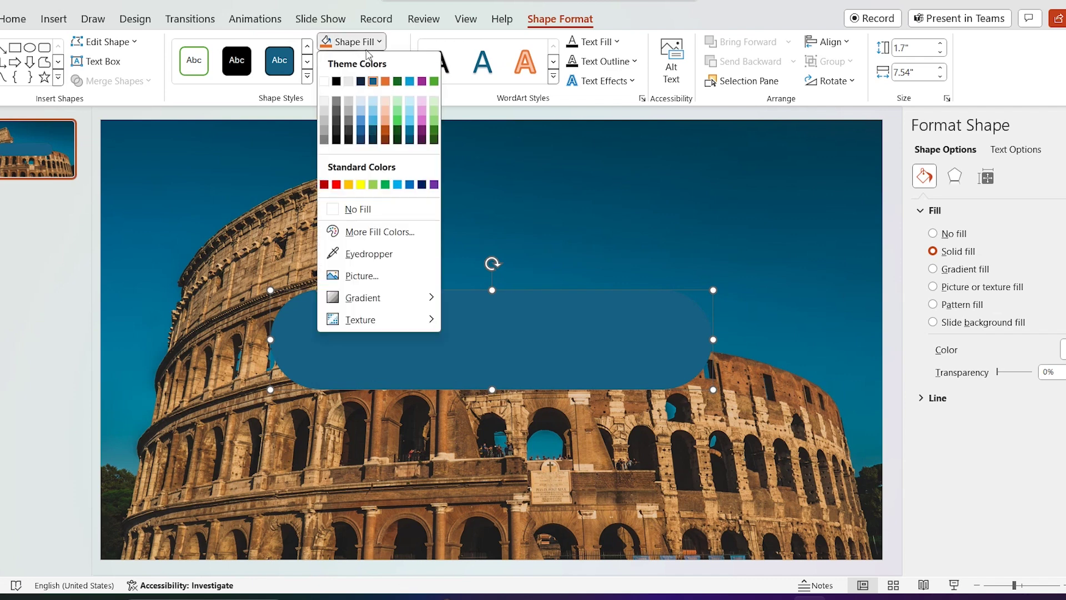
Fill the pill white, give it a centred outer shadow, and make it 15% transparent
click(324, 82)
click(381, 81)
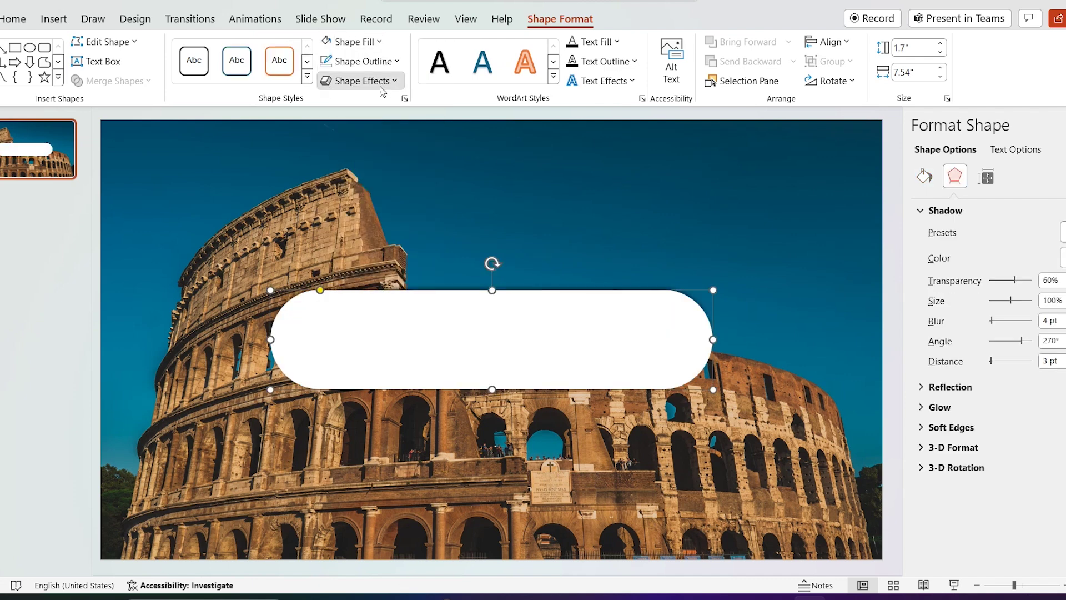
mouse_move(386, 109)
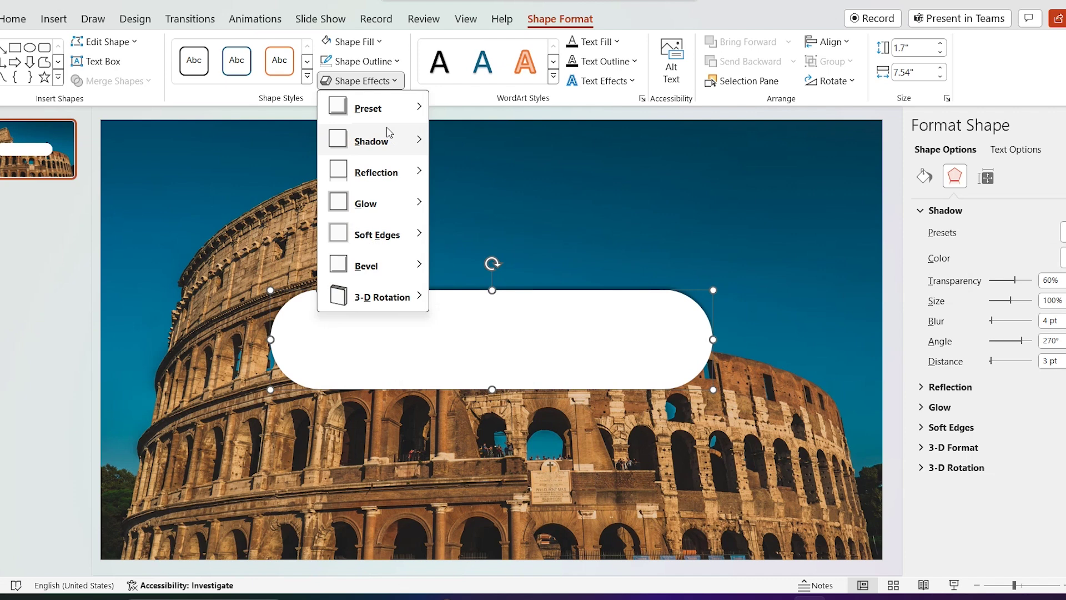
mouse_move(390, 139)
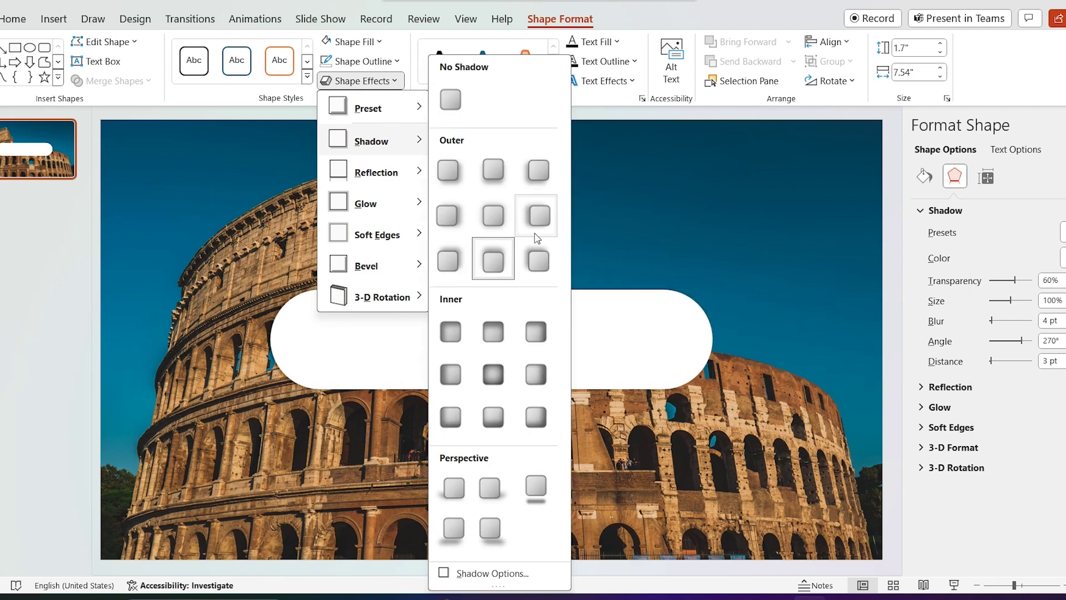
click(509, 218)
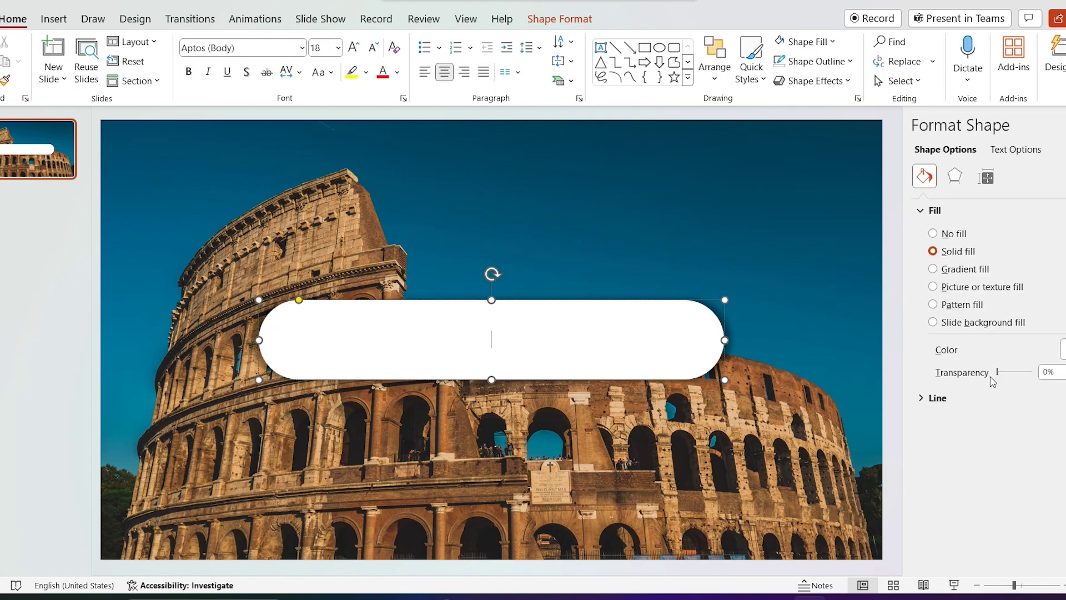
drag(999, 377, 1005, 377)
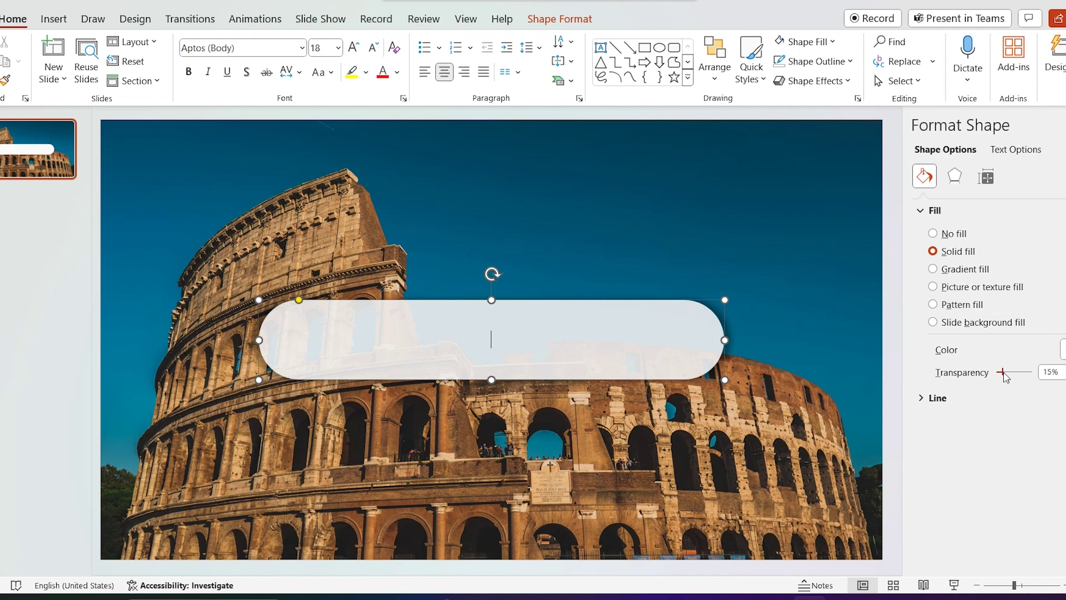
click(53, 19)
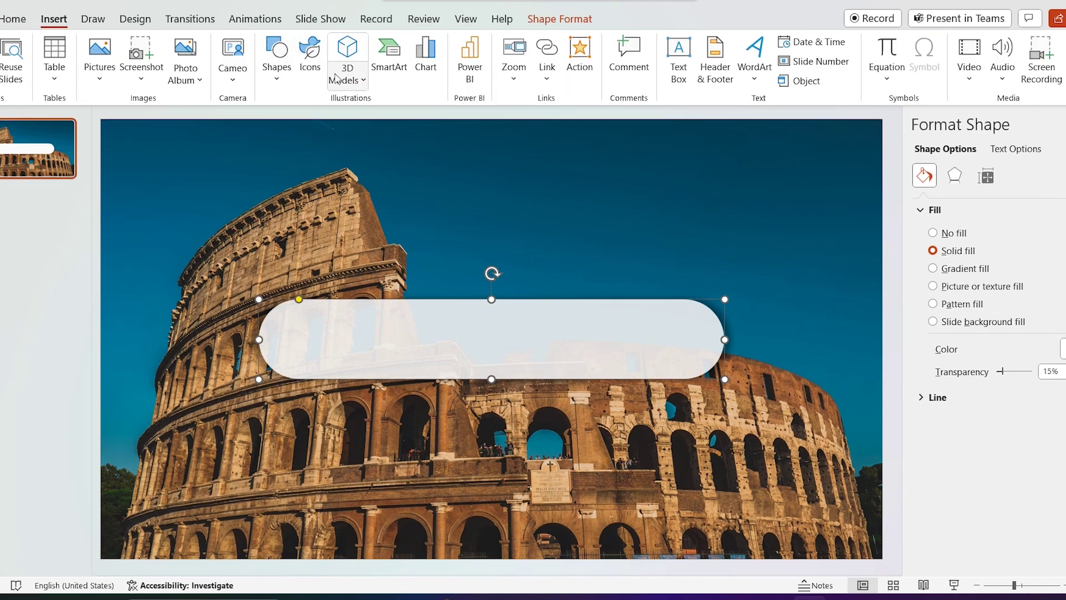
Insert a magnifying-glass stock icon and move it to the bar's left end
click(317, 67)
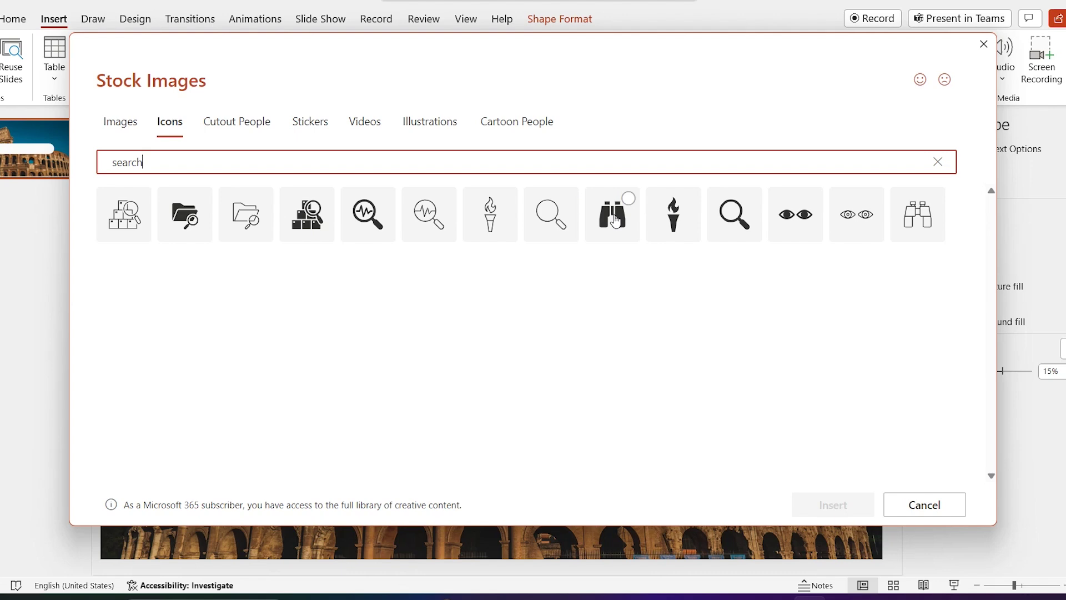
click(730, 228)
click(833, 503)
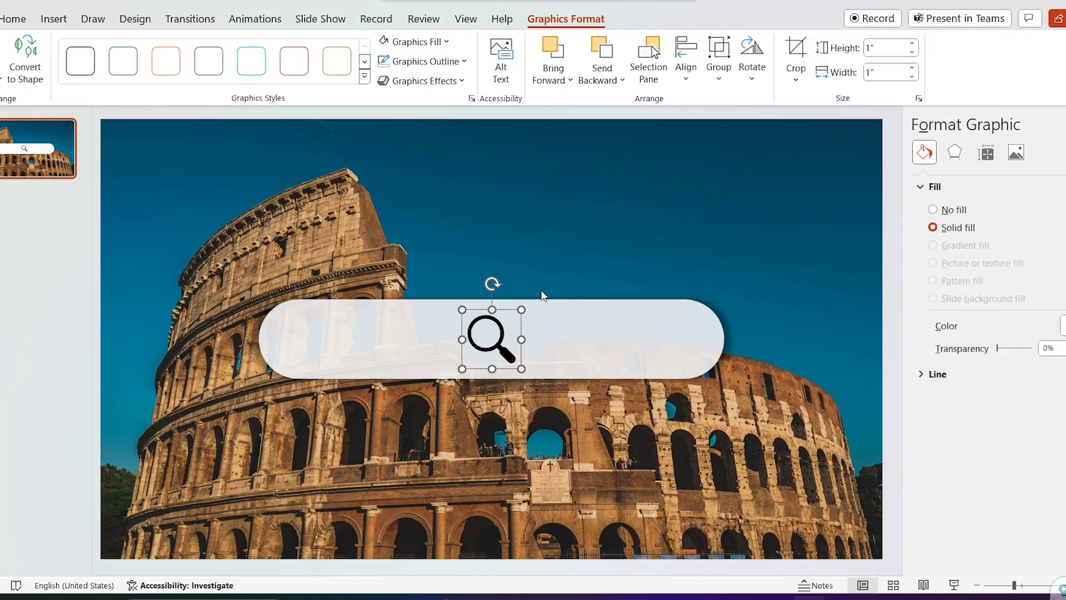
drag(502, 326, 314, 327)
click(377, 339)
click(54, 19)
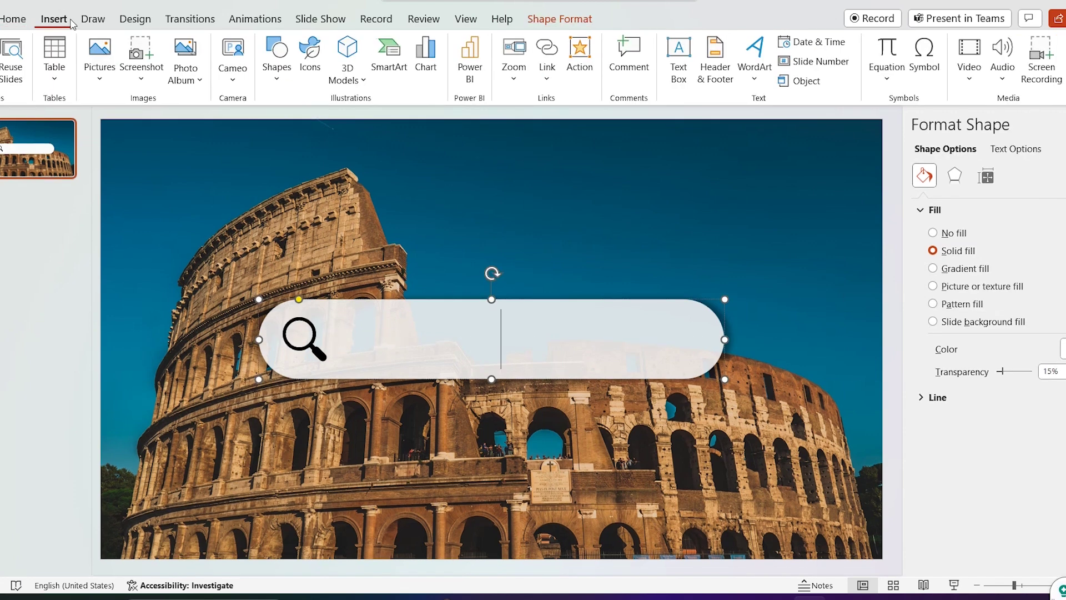
Draw a text box across the search bar and type 'The Colosseum'
click(290, 83)
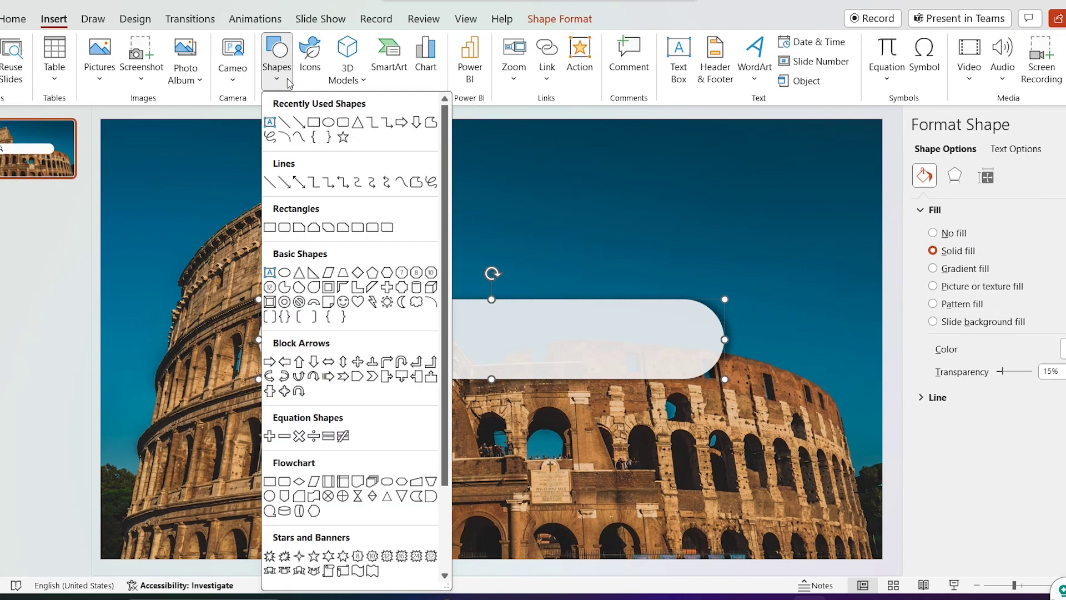
click(271, 122)
drag(355, 312, 698, 360)
text(The colosseum)
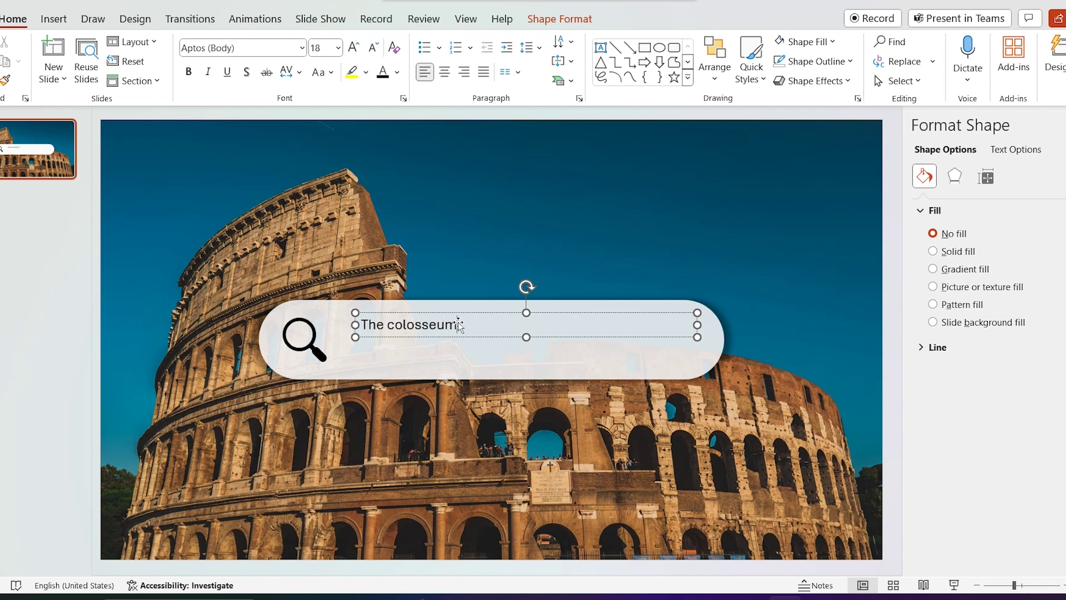
Format the title as bold 60 pt Aptos Display, fitted on one line and centred in the bar
triple_click(395, 321)
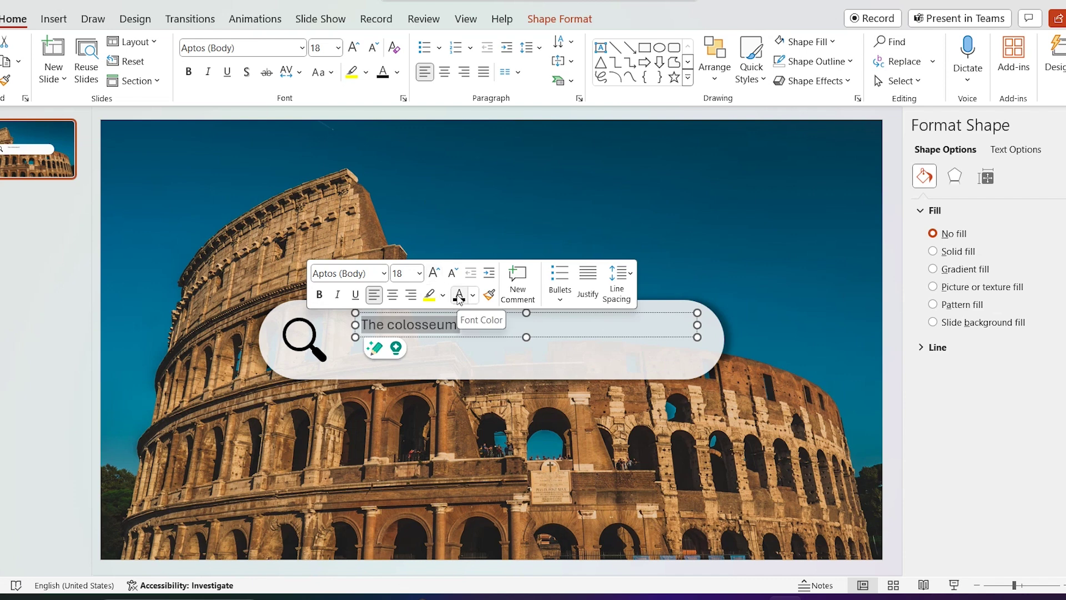
click(190, 73)
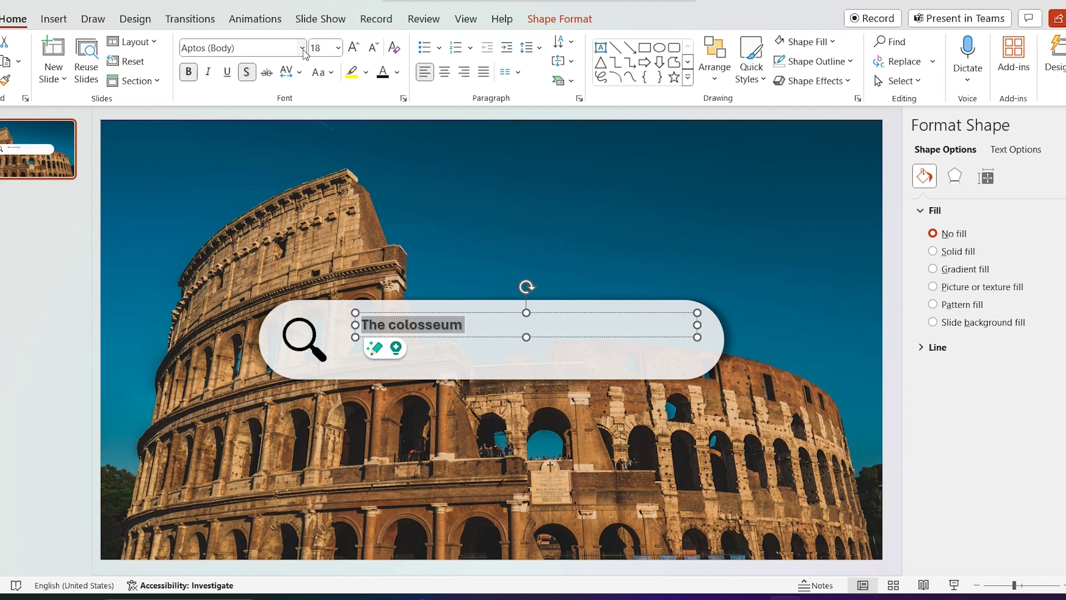
click(302, 47)
click(268, 99)
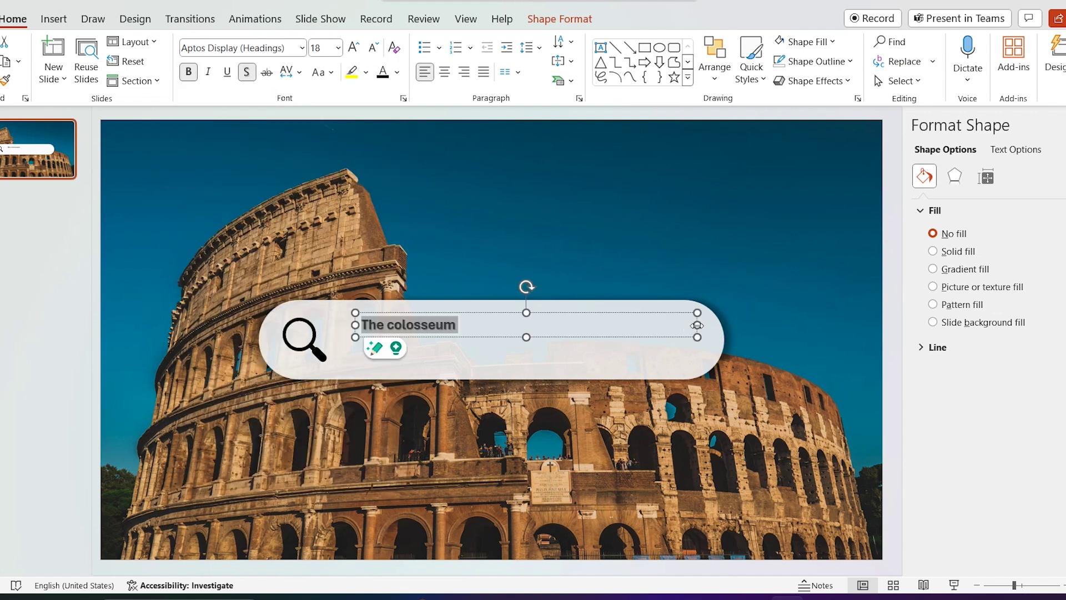
drag(697, 325, 478, 311)
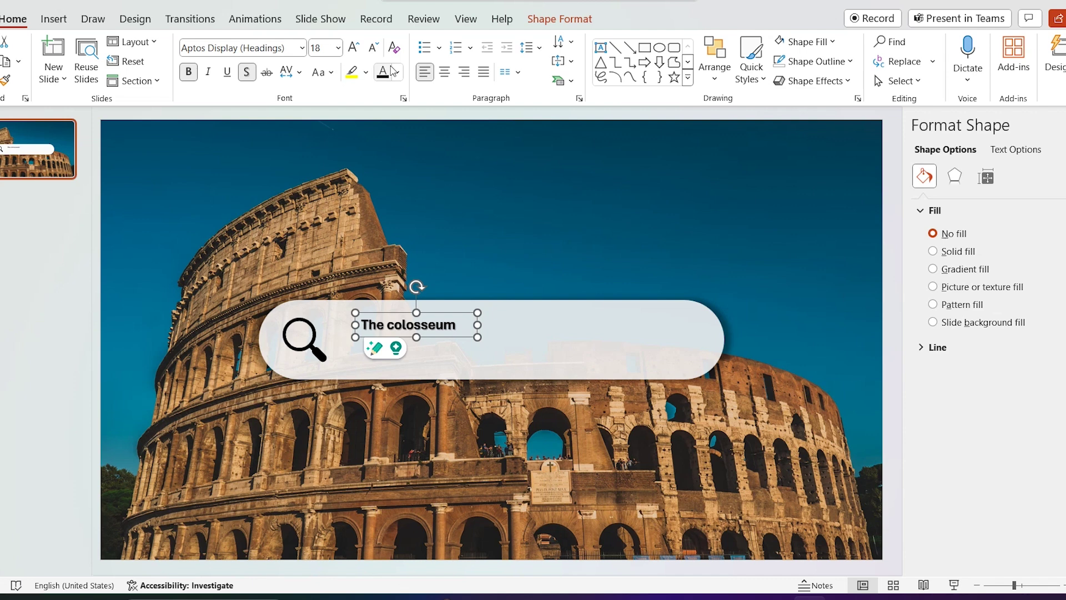
click(352, 47)
click(352, 47)
click(352, 47)
click(353, 47)
click(352, 47)
click(352, 47)
click(352, 47)
click(352, 47)
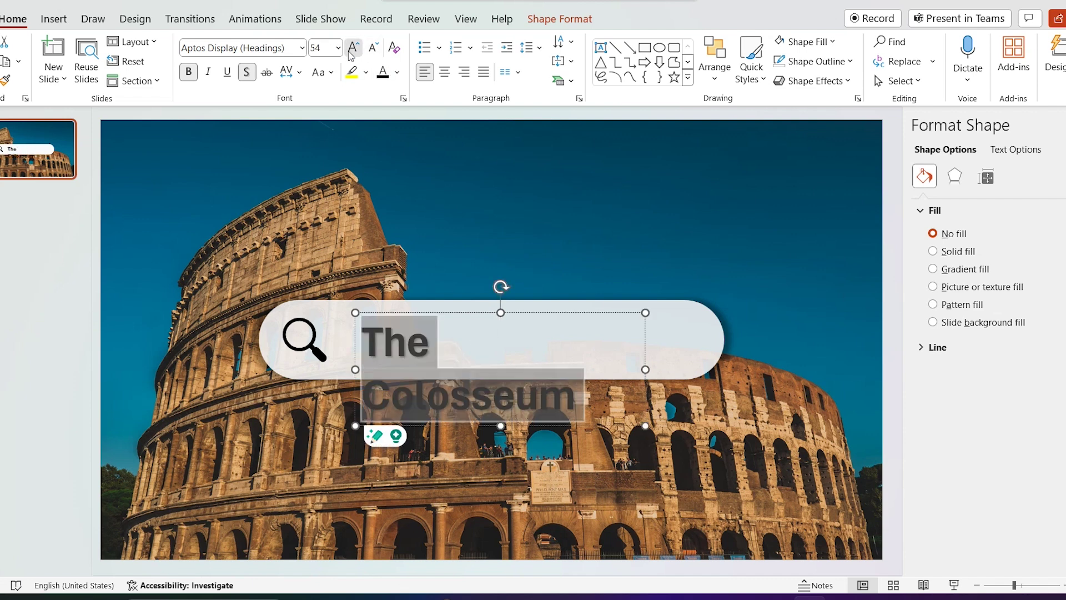
click(352, 47)
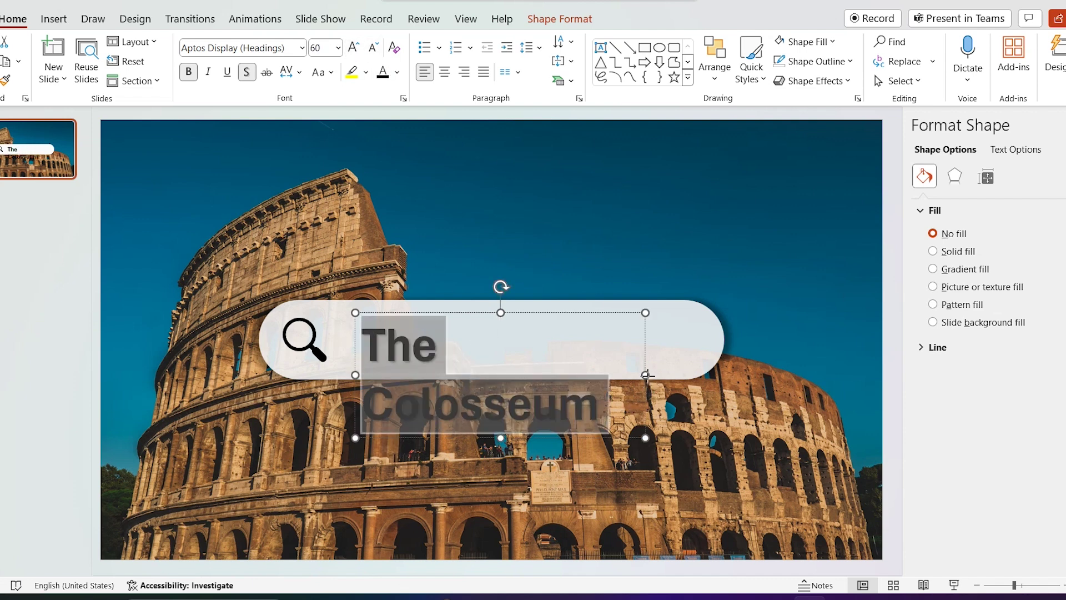
drag(646, 375, 716, 375)
mouse_move(566, 313)
mouse_down()
mouse_move(552, 305)
mouse_move(562, 311)
mouse_up()
Duplicate slide 1 from its thumbnail menu, creating an identical slide 2
click(609, 163)
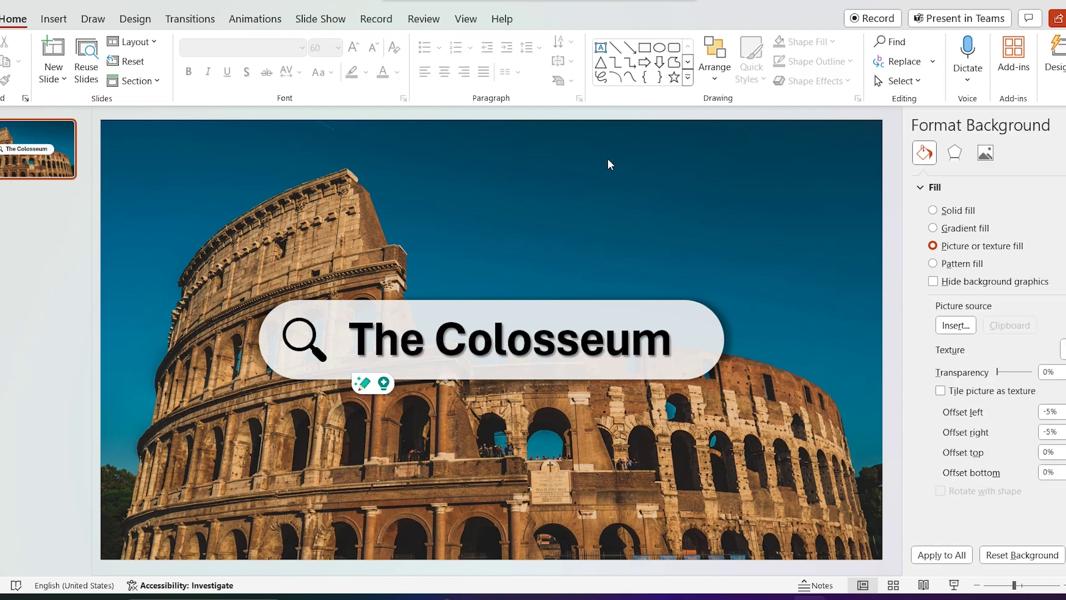
click(12, 155)
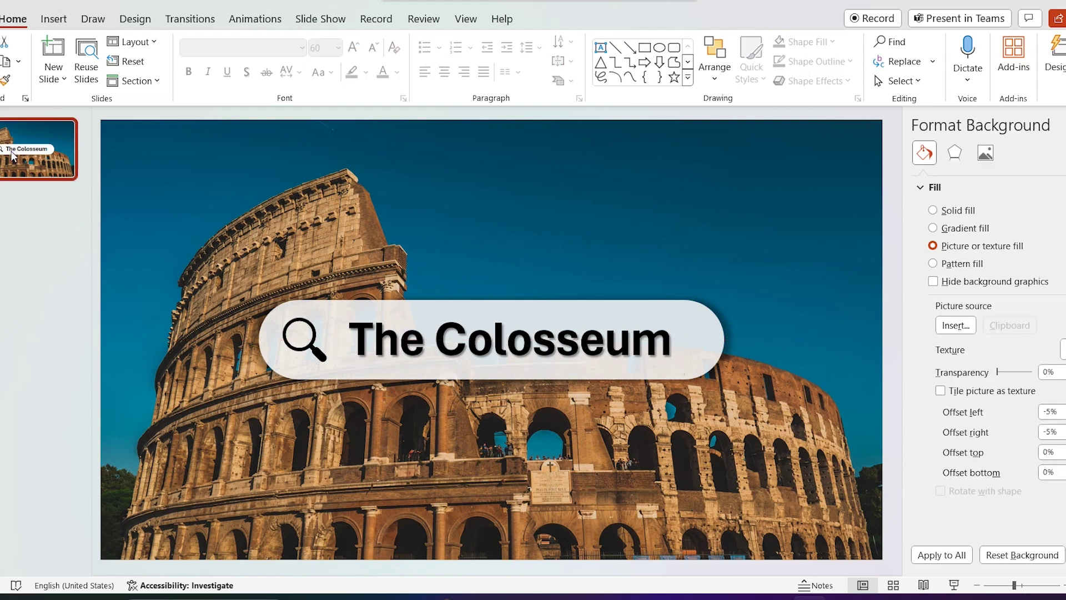
right_click(13, 155)
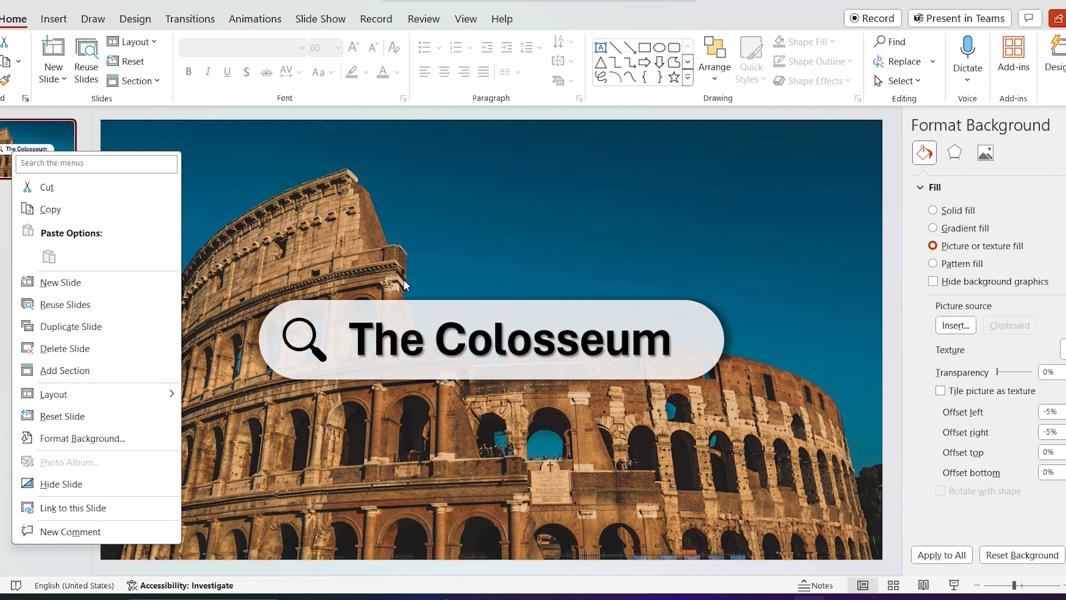
click(75, 328)
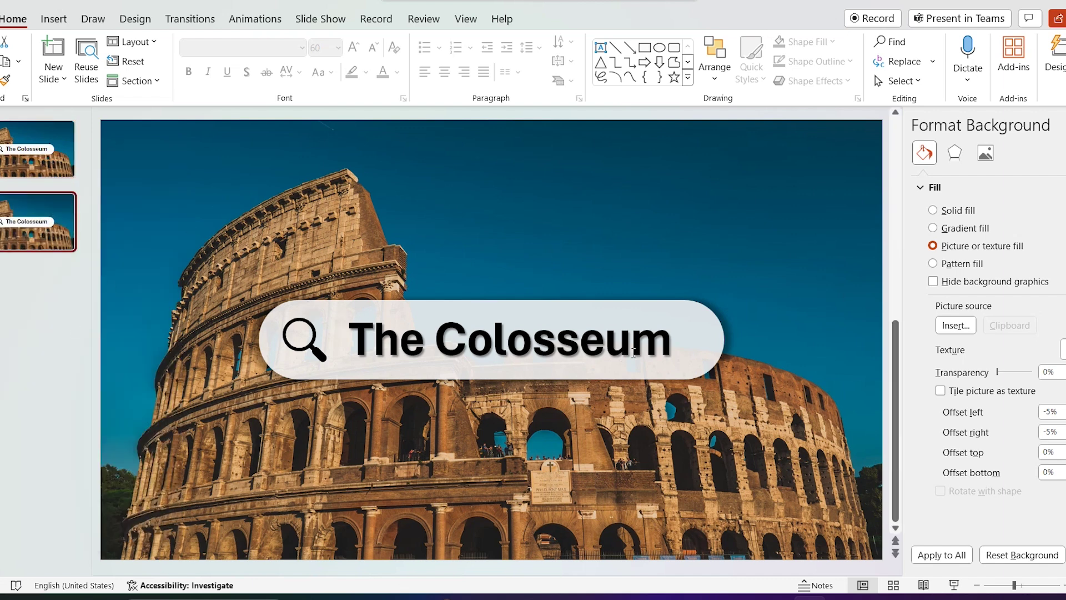
click(672, 348)
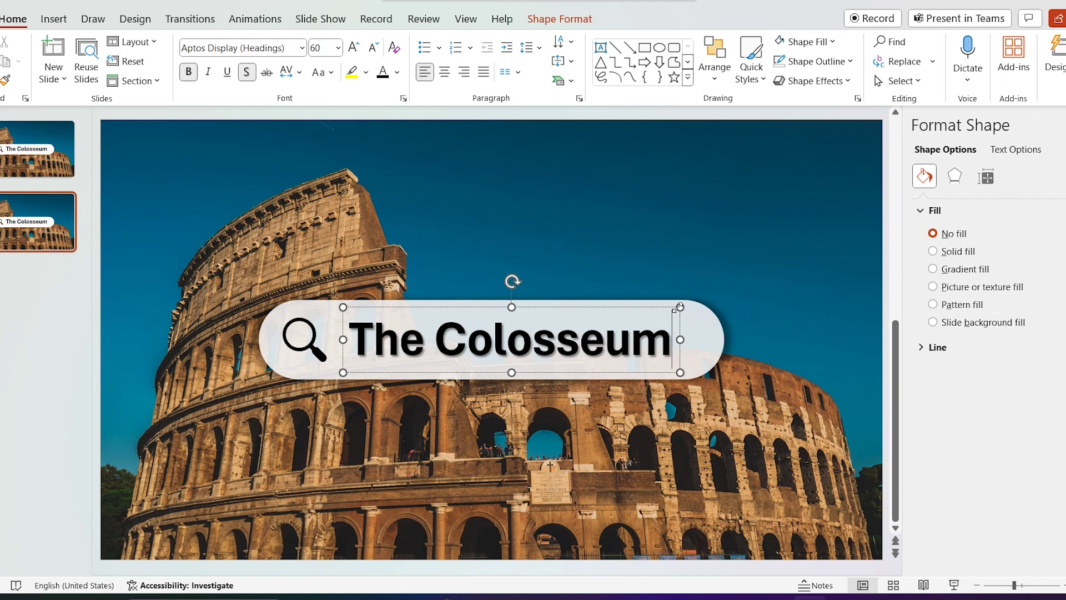
Delete the title text box and magnifier icon from slide 2
click(674, 309)
key(Delete)
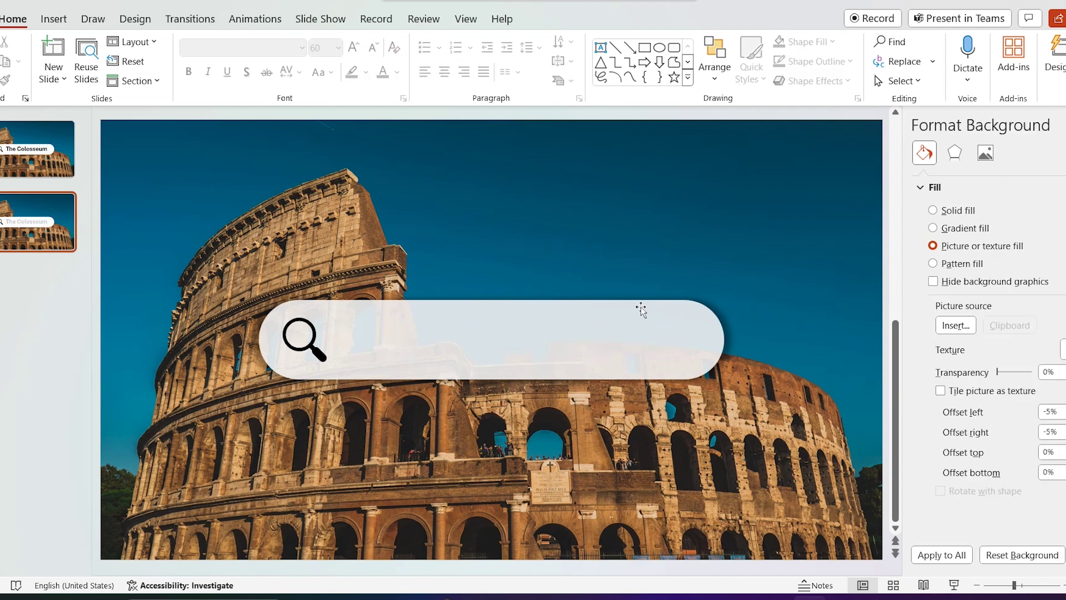
click(321, 357)
key(Delete)
Enlarge the rounded shape into a large bullet-point panel and set its transparency to 32%
click(321, 357)
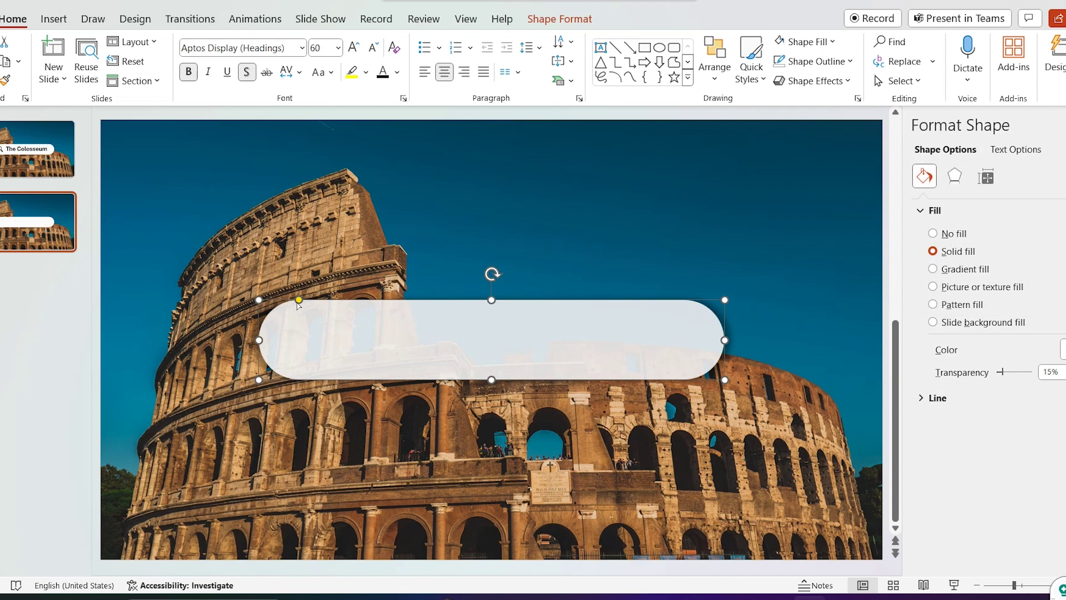
drag(258, 300, 166, 155)
drag(726, 369, 821, 448)
drag(666, 271, 666, 316)
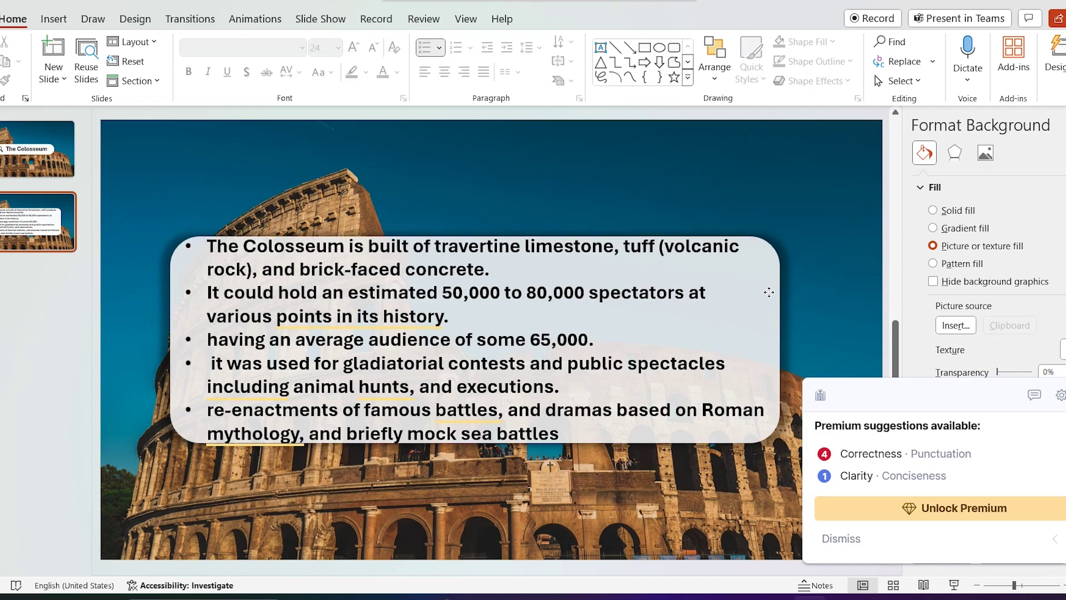
click(769, 294)
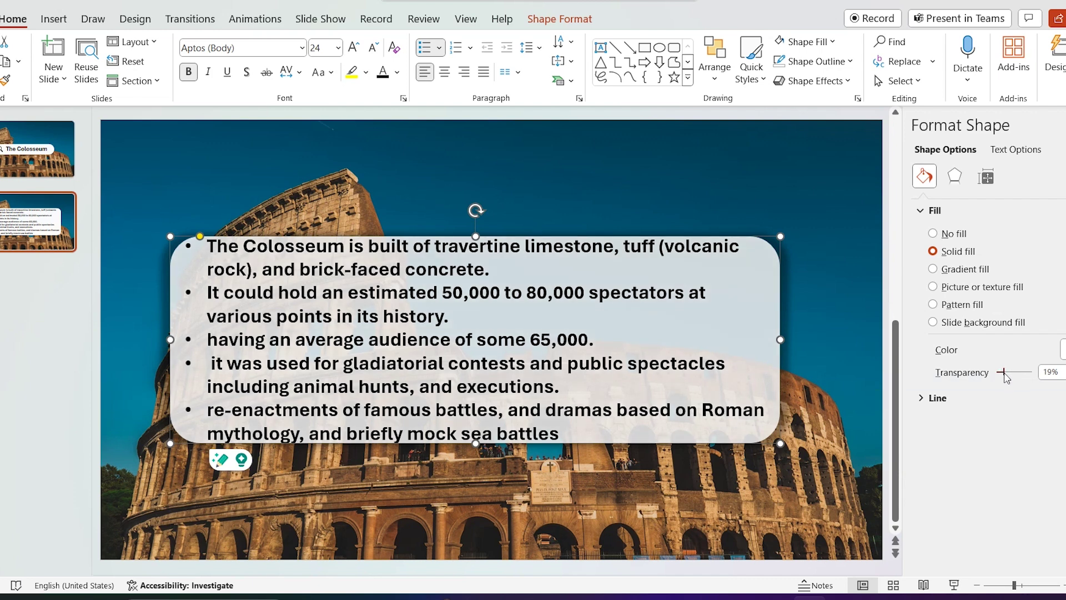
drag(1006, 376, 1012, 378)
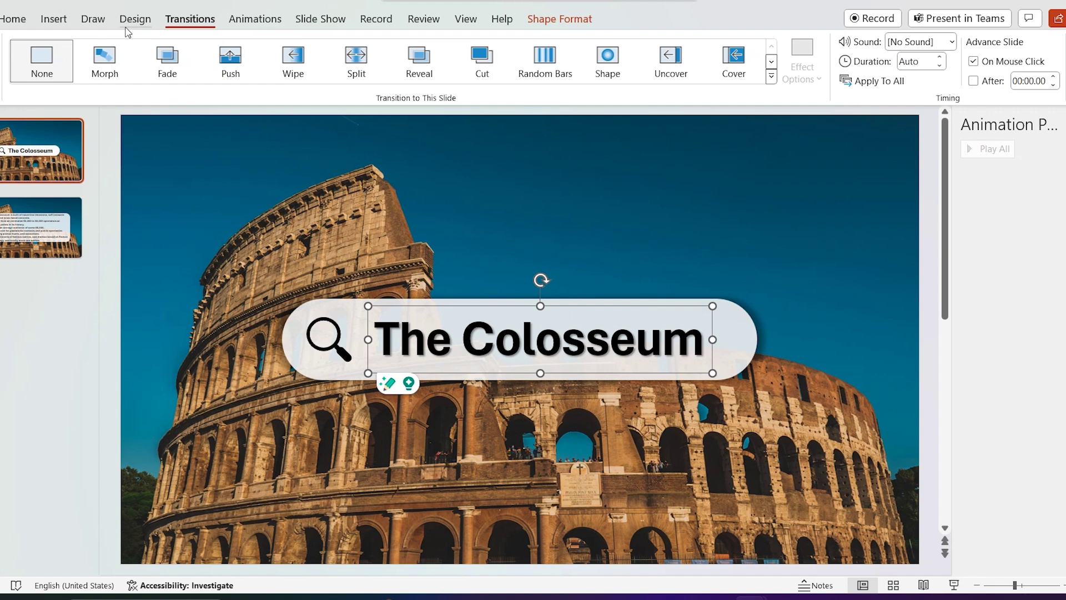
Apply a Wipe entrance animation from the left to the title text
click(270, 28)
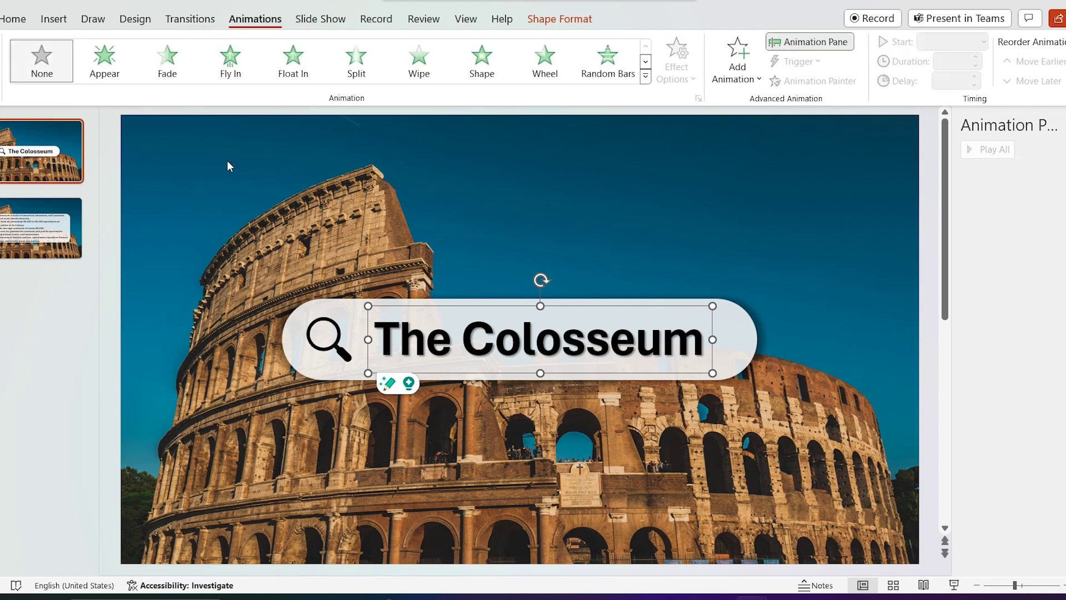
click(422, 81)
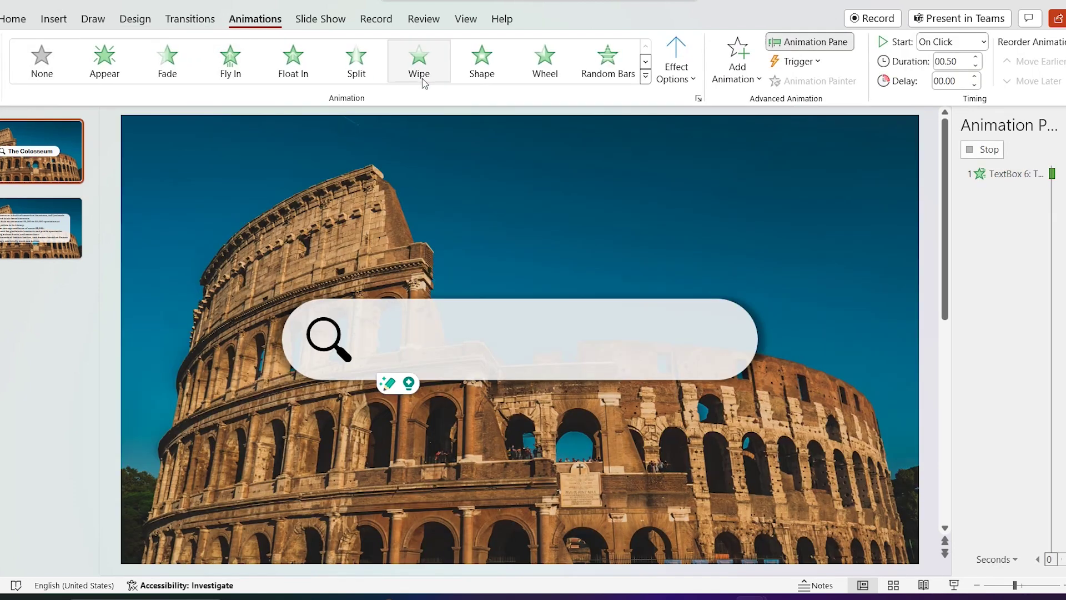
click(677, 69)
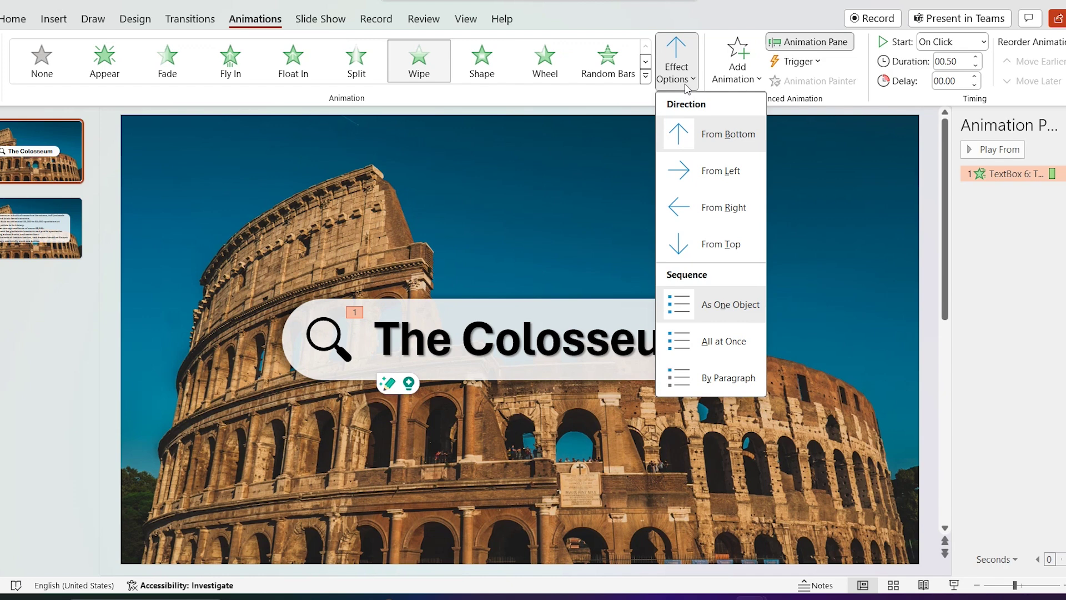
click(733, 173)
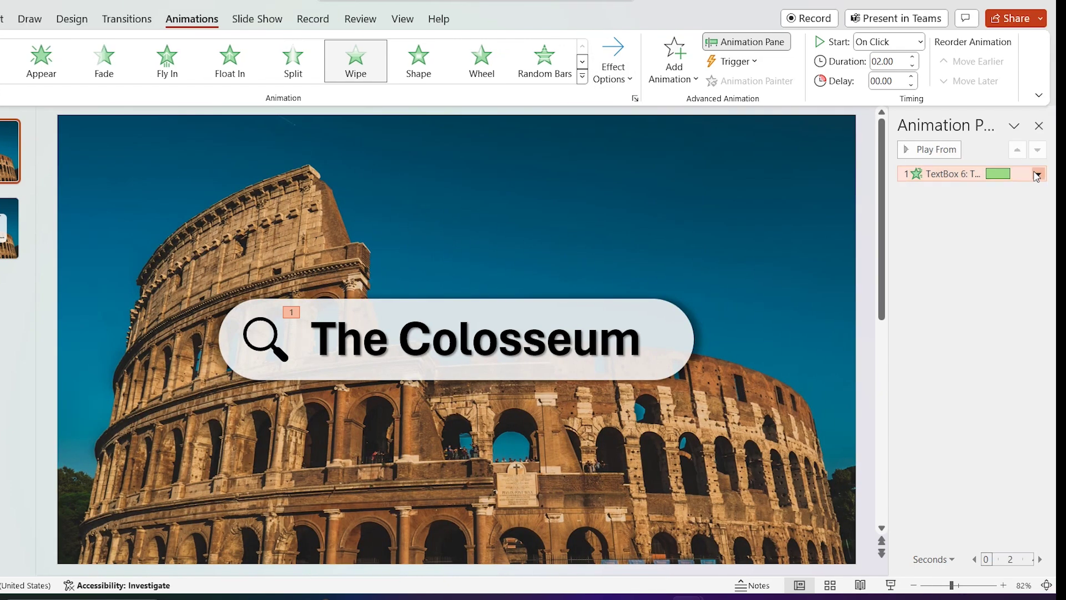
Set the Wipe animation's timing to start With Previous
click(1038, 174)
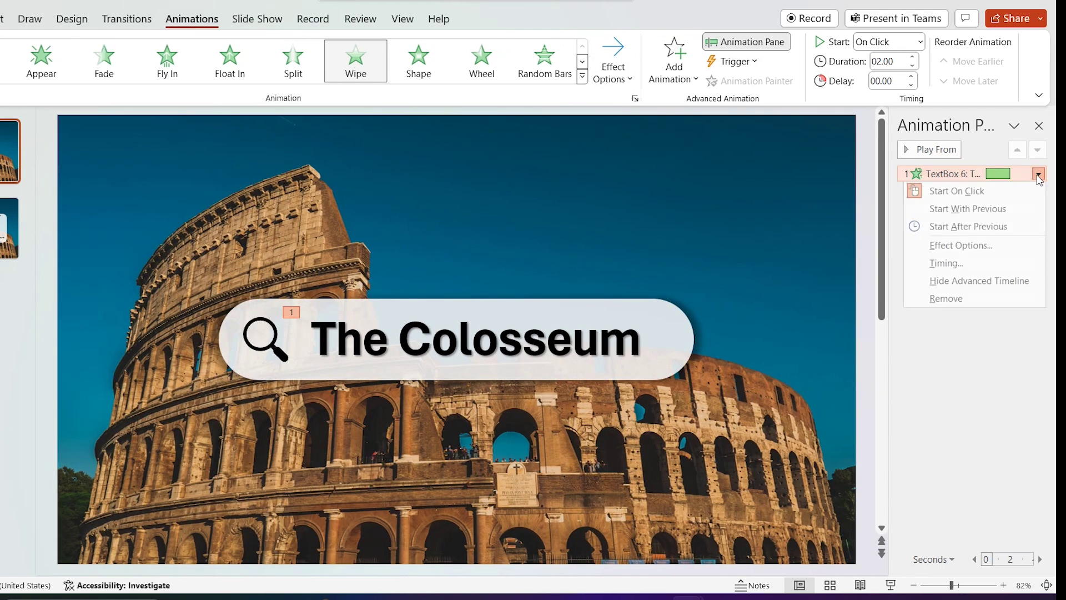
click(1007, 247)
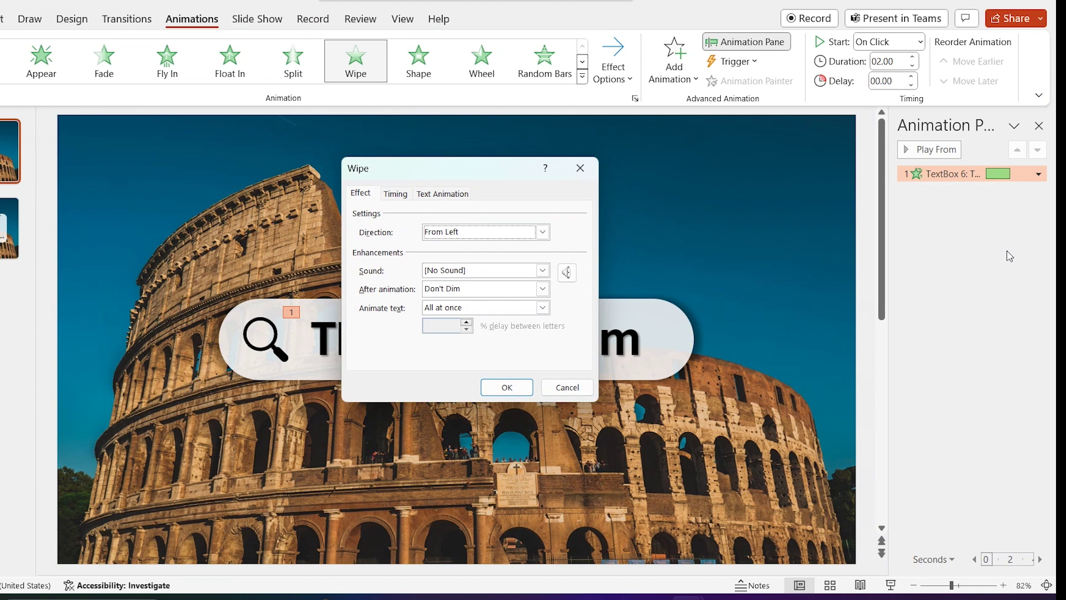
click(395, 193)
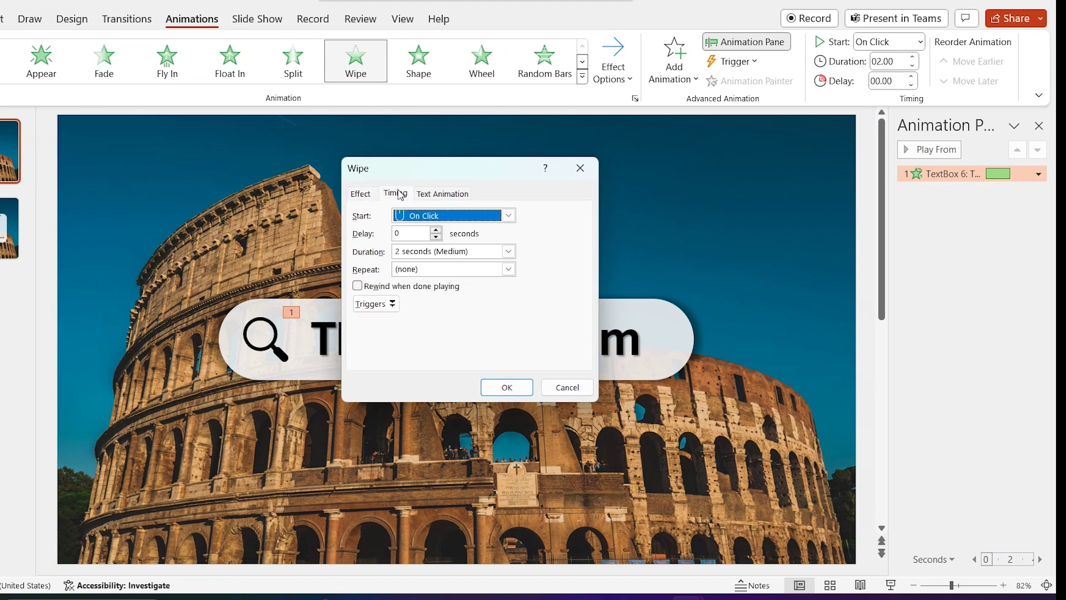
click(509, 216)
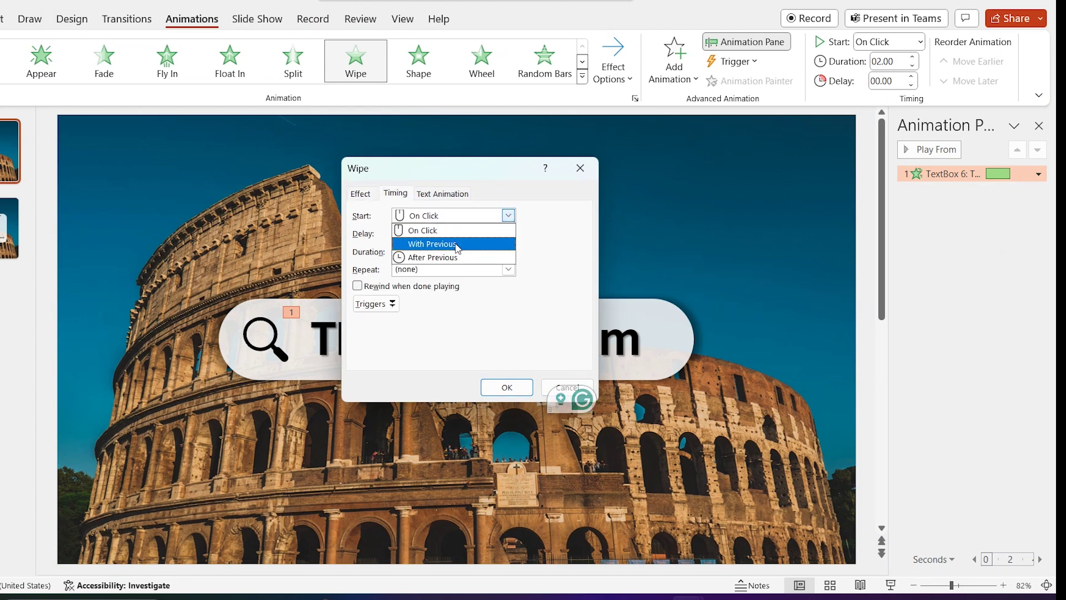
click(457, 246)
click(508, 251)
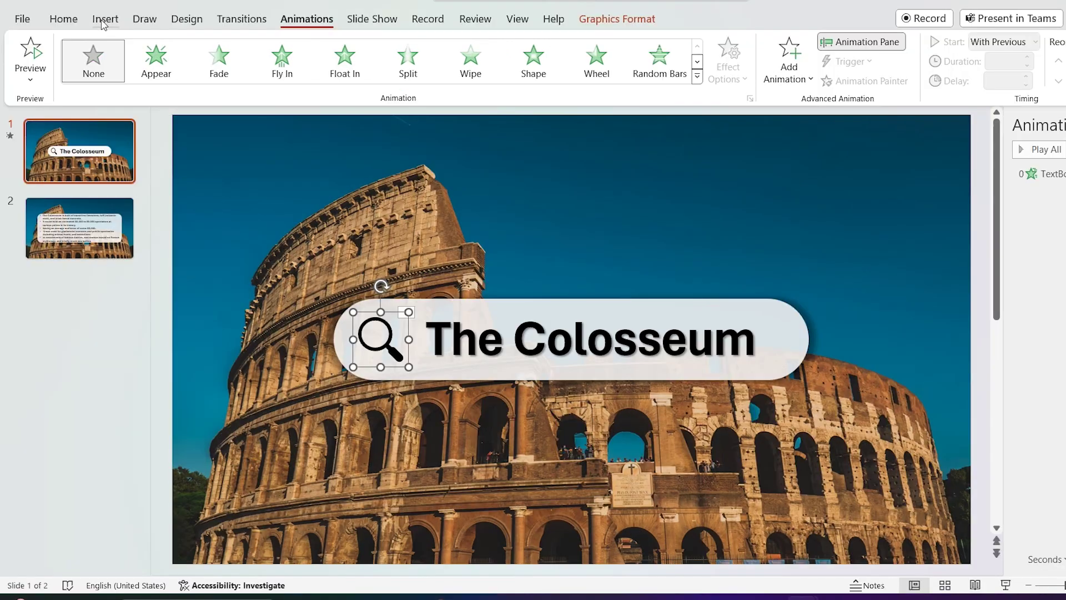
Hyperlink the magnifier icon to slide 2 in this document, then show slide 2
click(101, 21)
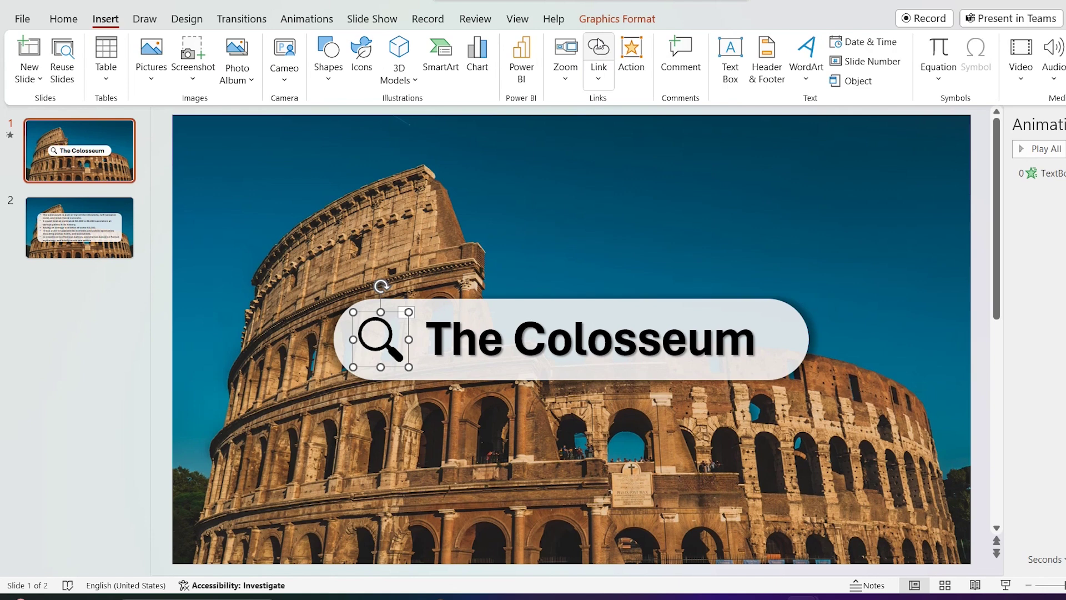
click(600, 47)
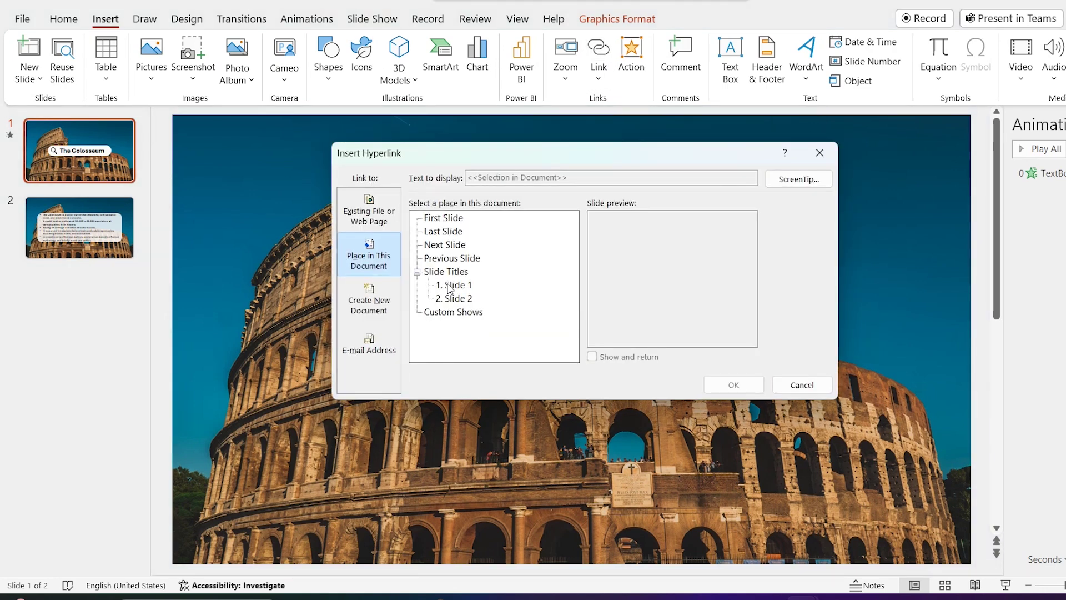
click(452, 298)
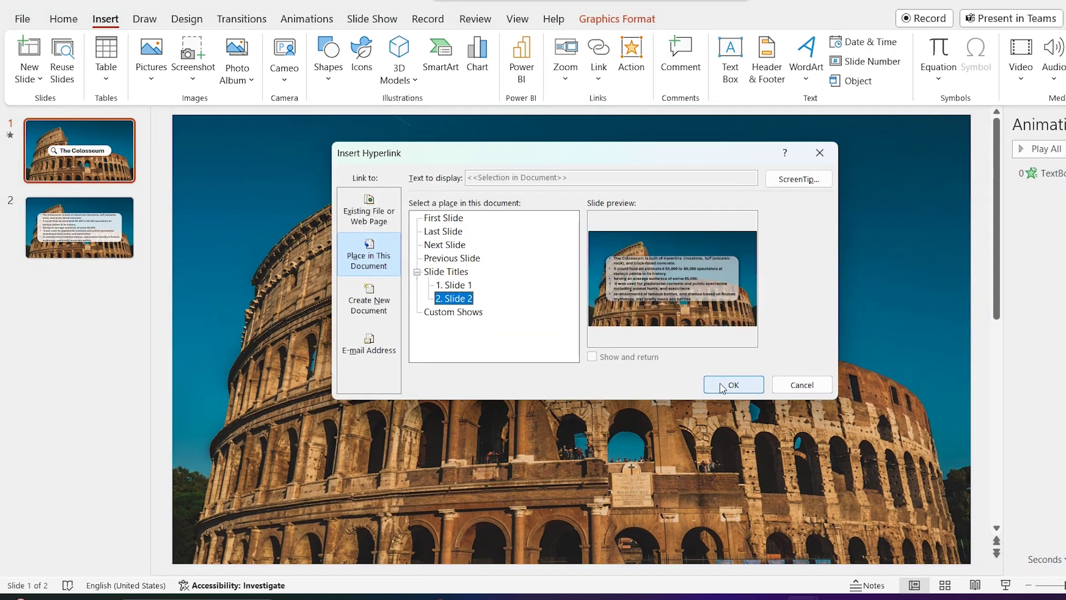
click(722, 386)
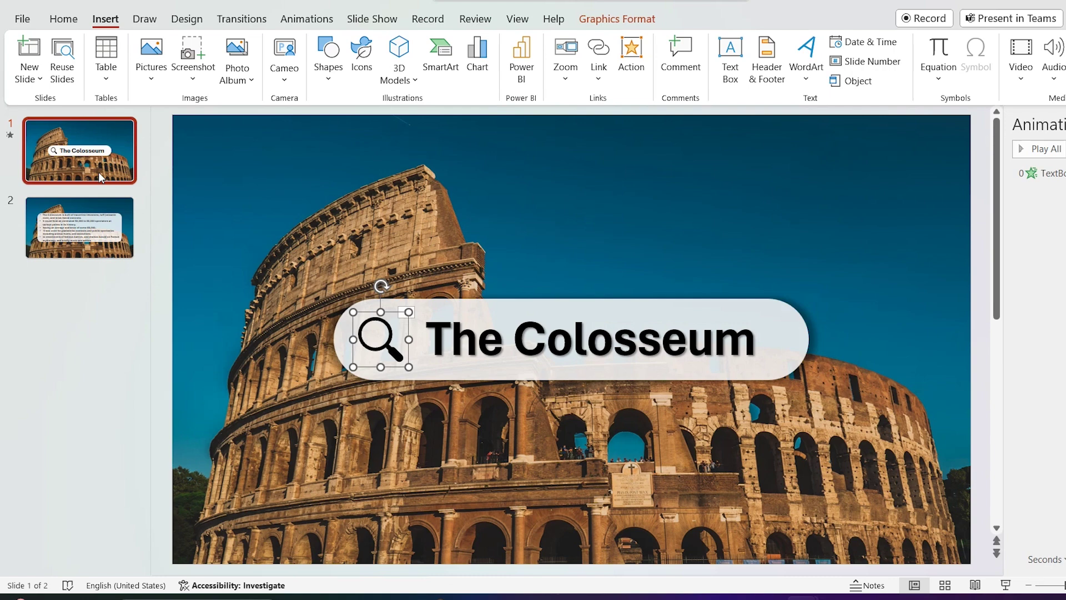
click(71, 212)
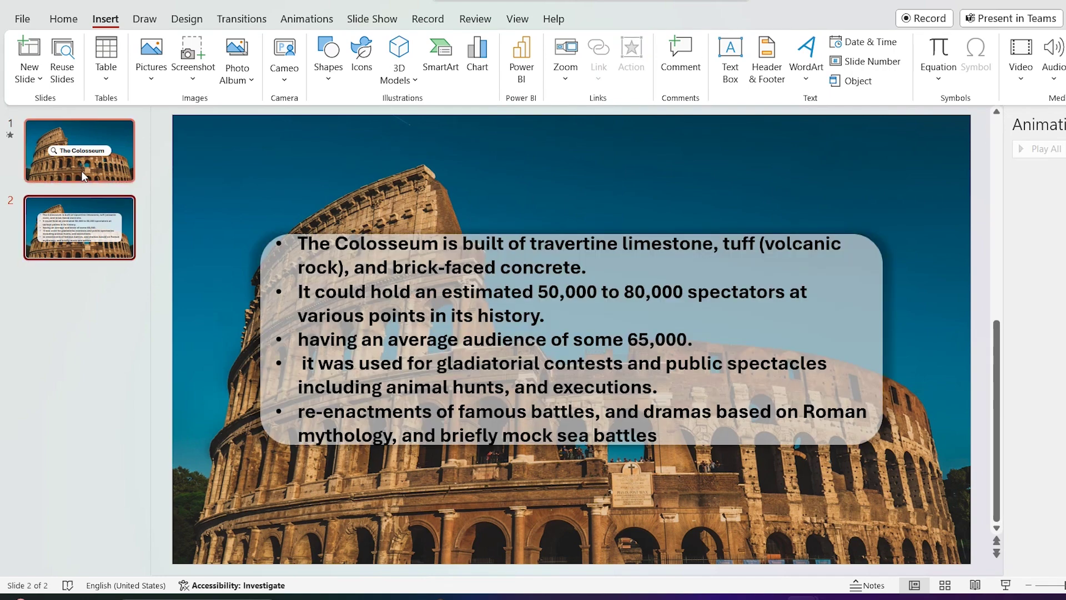
Apply a Morph transition set to Characters to both selected slides
shift+click(82, 168)
click(249, 20)
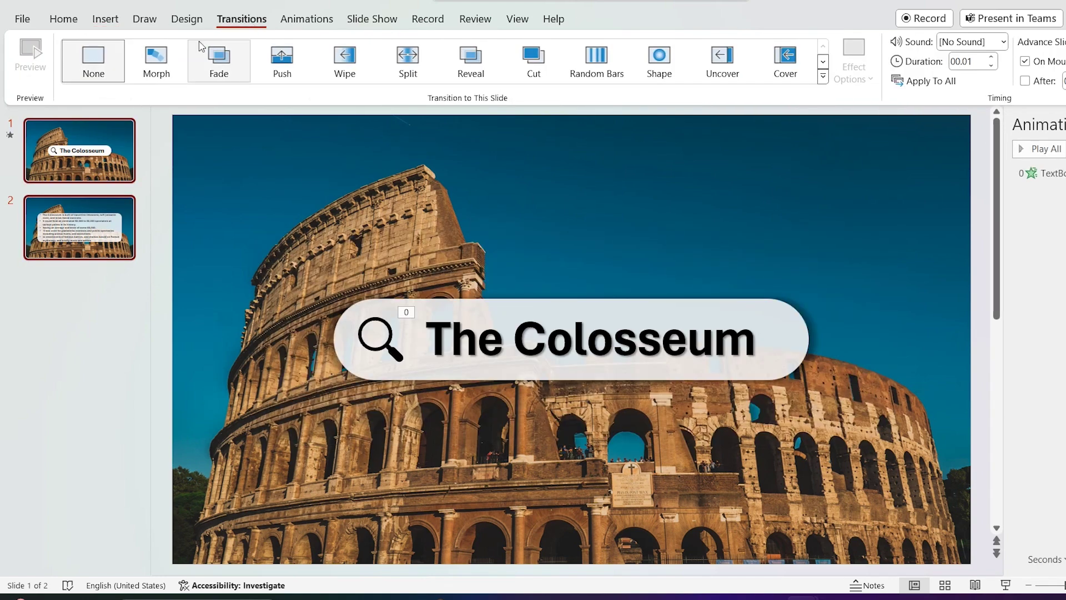
click(155, 60)
click(852, 77)
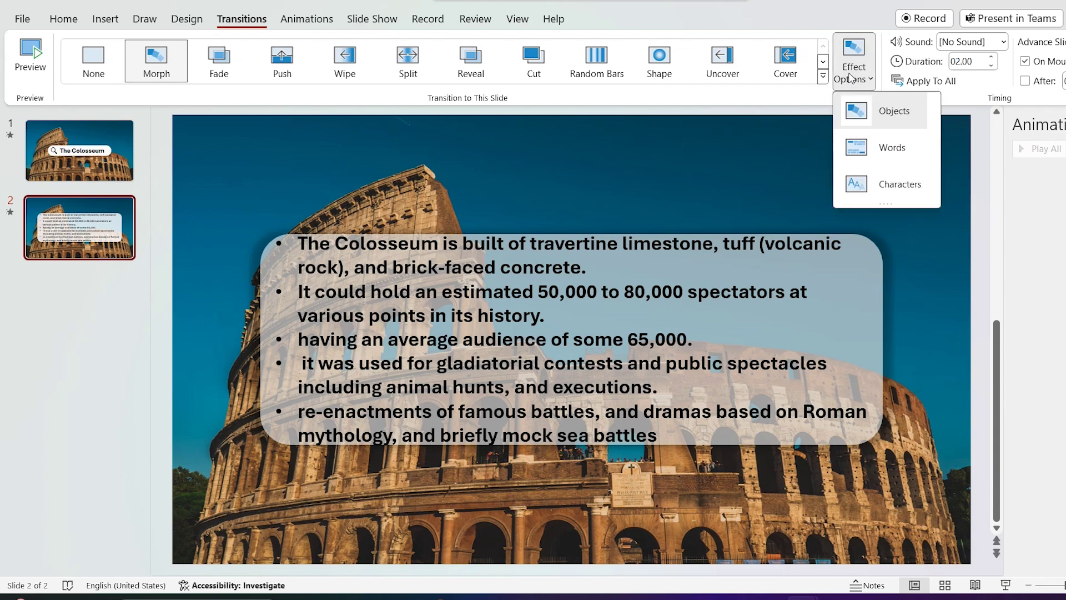
click(888, 183)
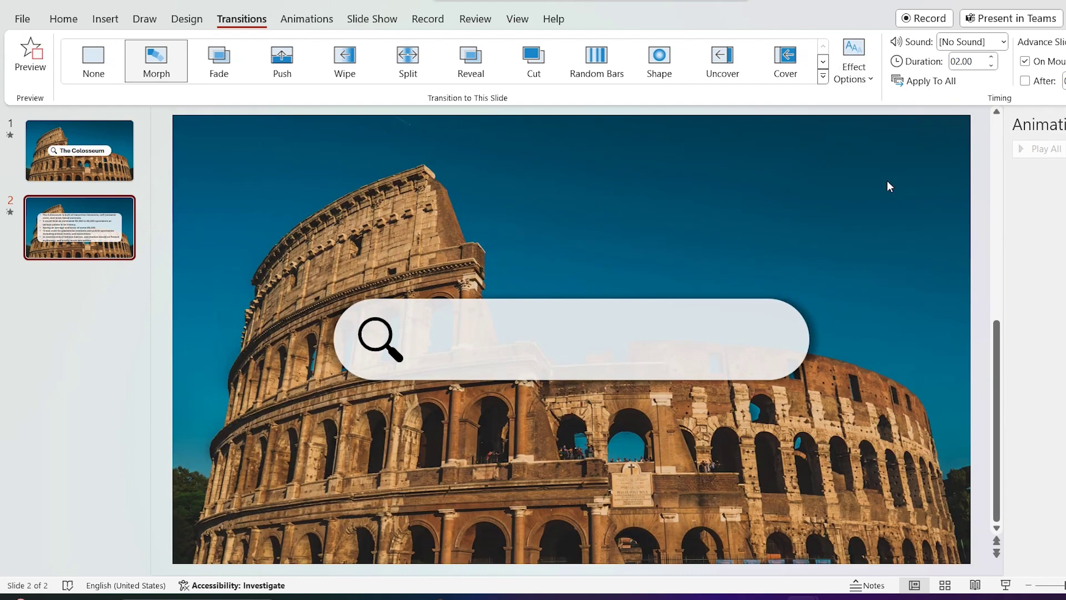